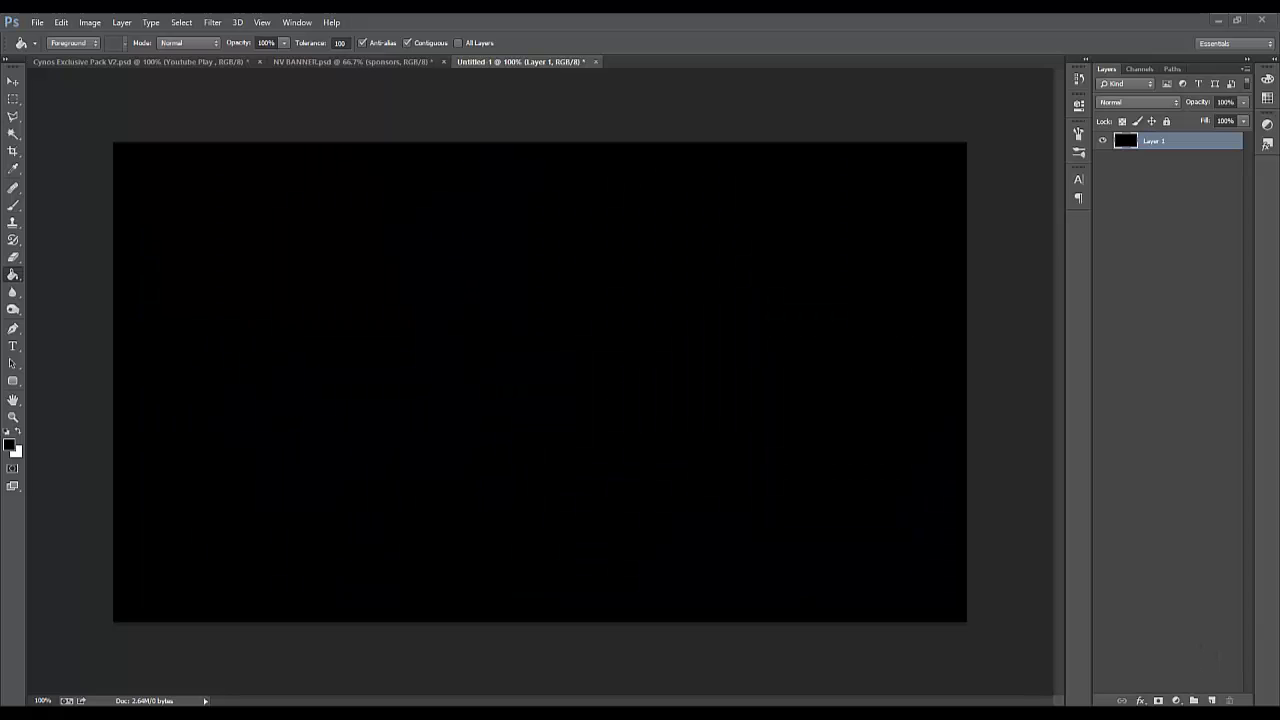
# With the Pen tool active, make white the foreground colour over the black canvas
pyautogui.click(13, 205)
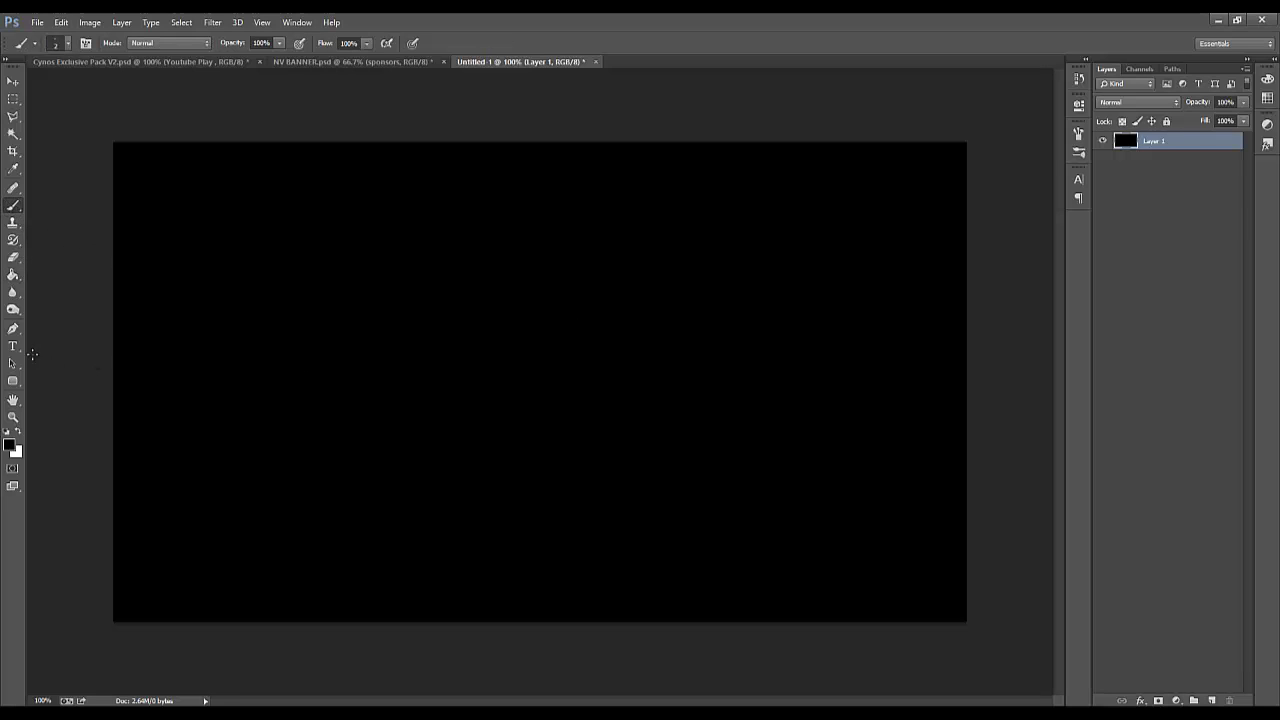
pyautogui.click(13, 328)
pyautogui.click(18, 431)
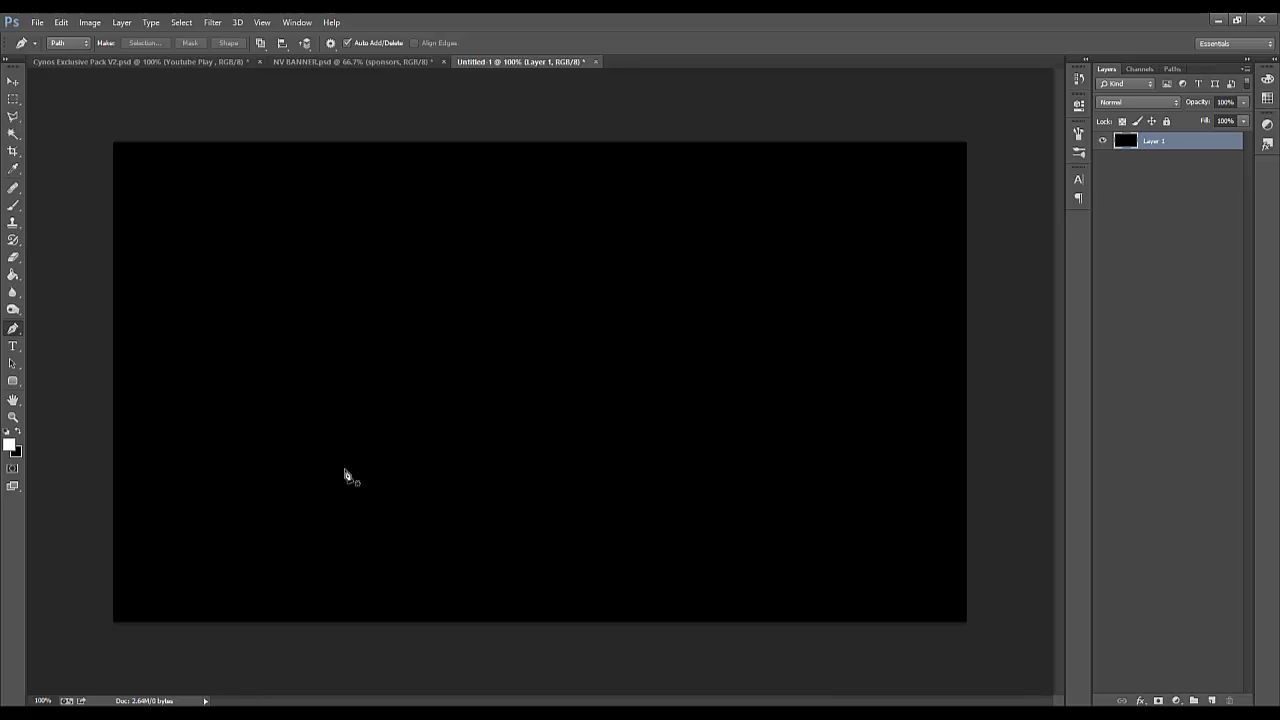
pyautogui.click(346, 61)
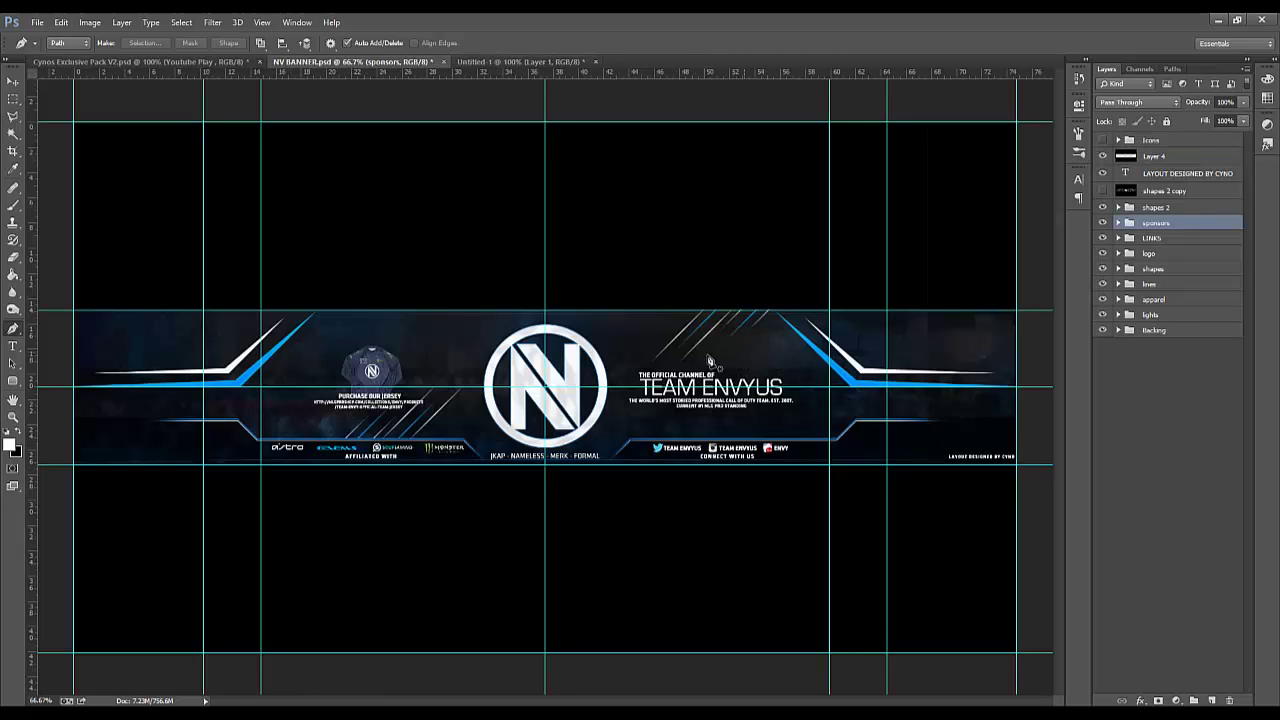
pyautogui.hotkey('ctrl', ';')
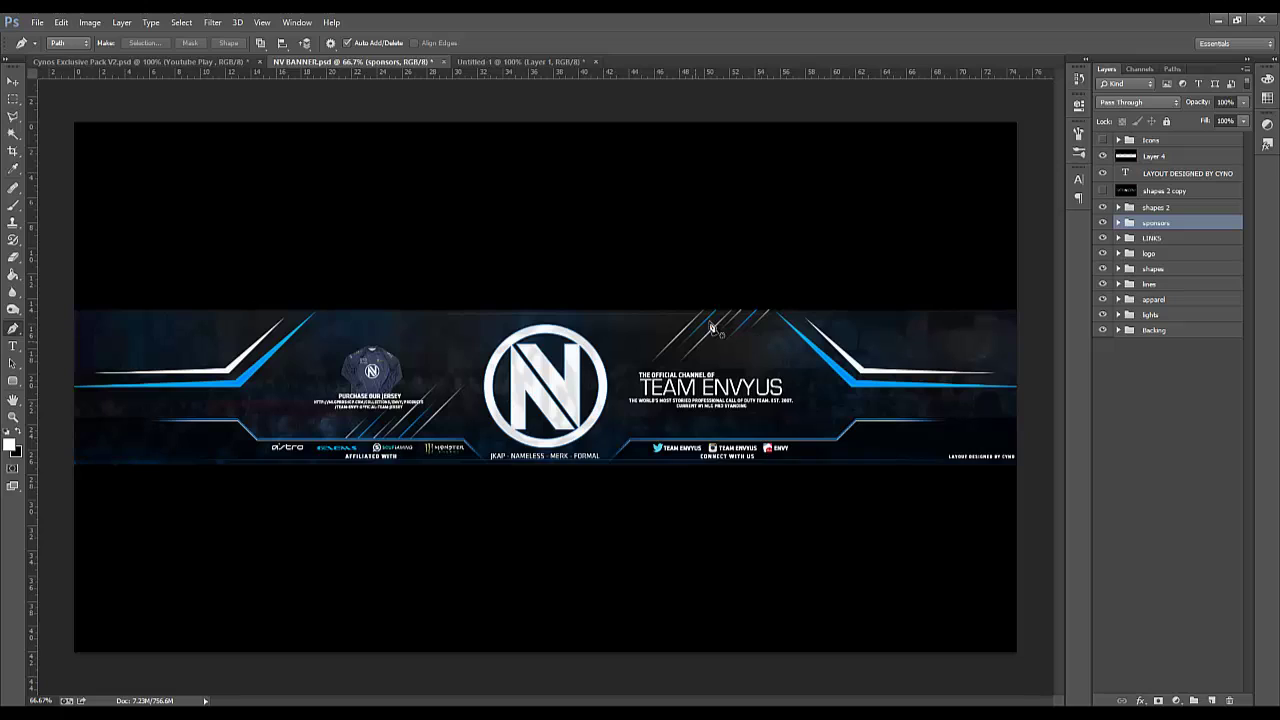
pyautogui.click(519, 62)
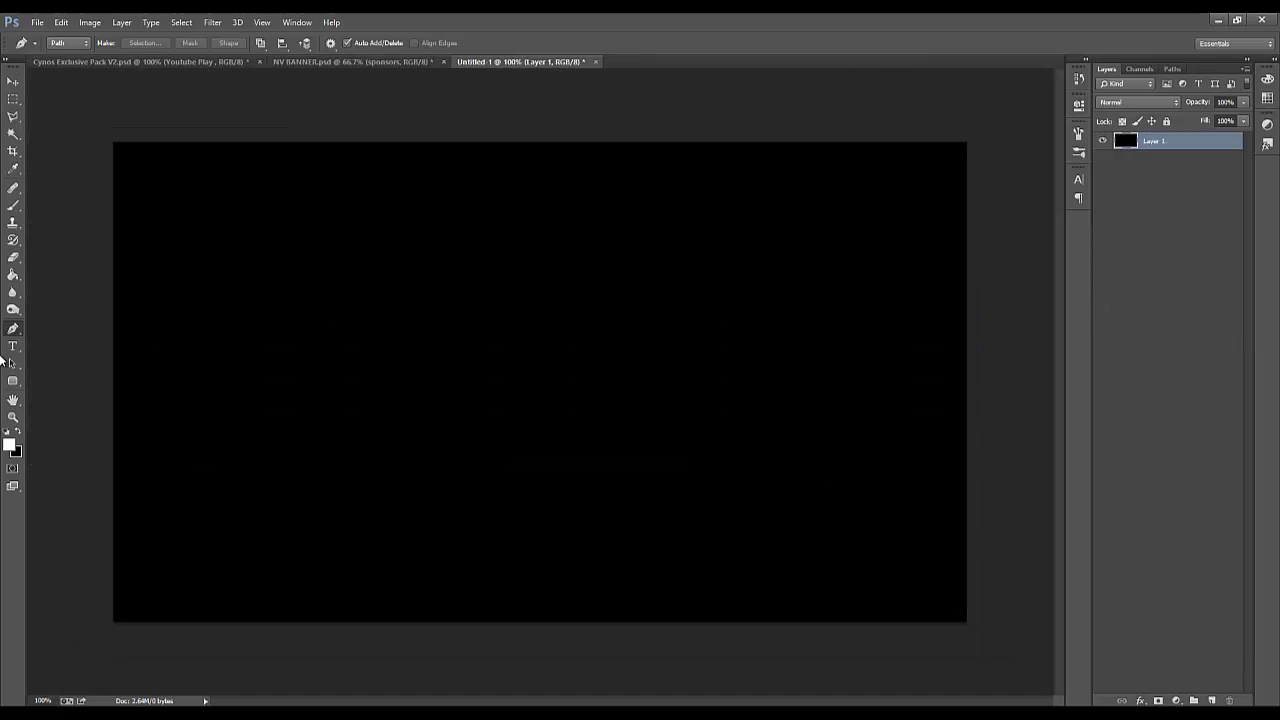
# Add Layer 2, set a 2 px brush at 0% hardness, and start a pen path below centre
pyautogui.click(1212, 700)
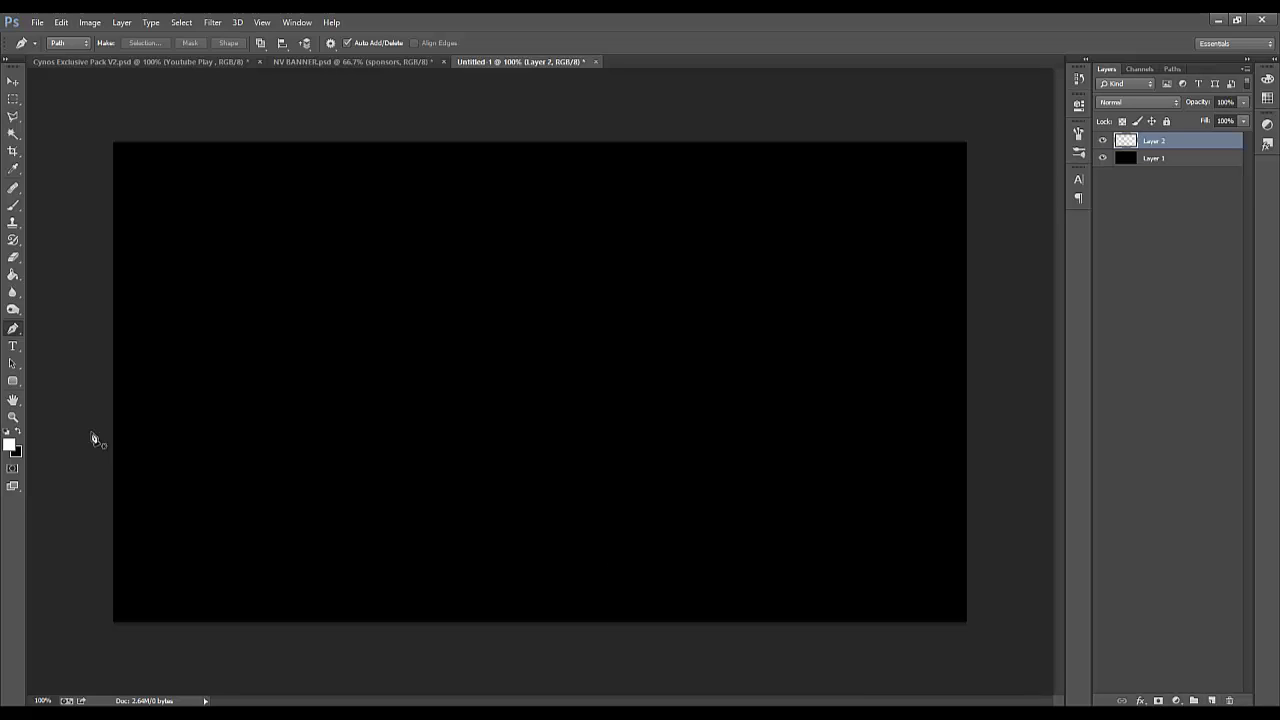
pyautogui.click(13, 204)
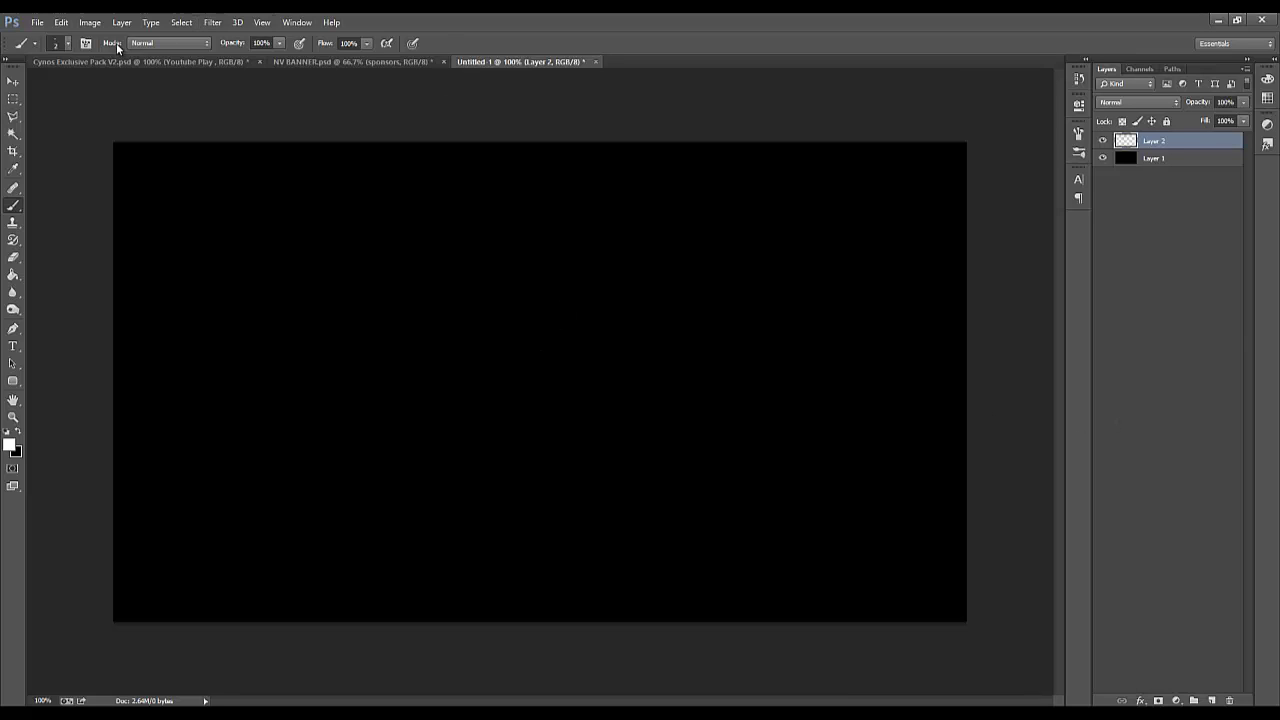
pyautogui.click(62, 43)
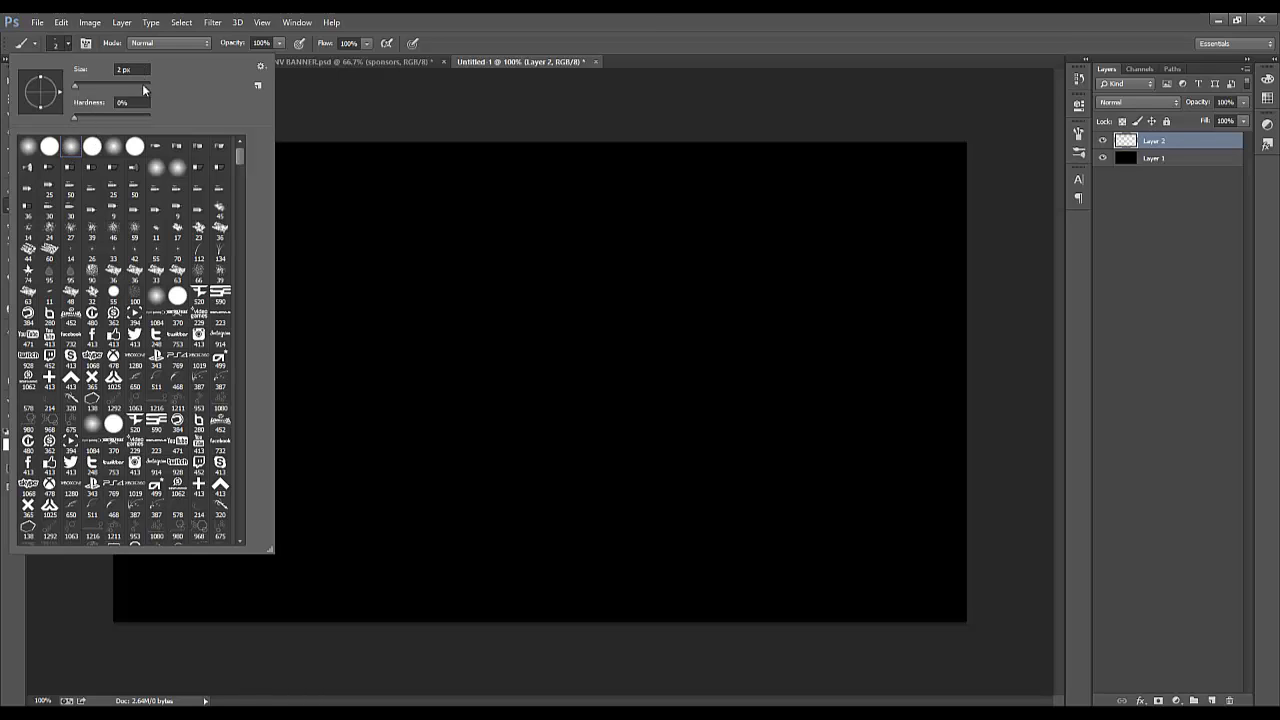
pyautogui.click(1, 612)
pyautogui.click(13, 328)
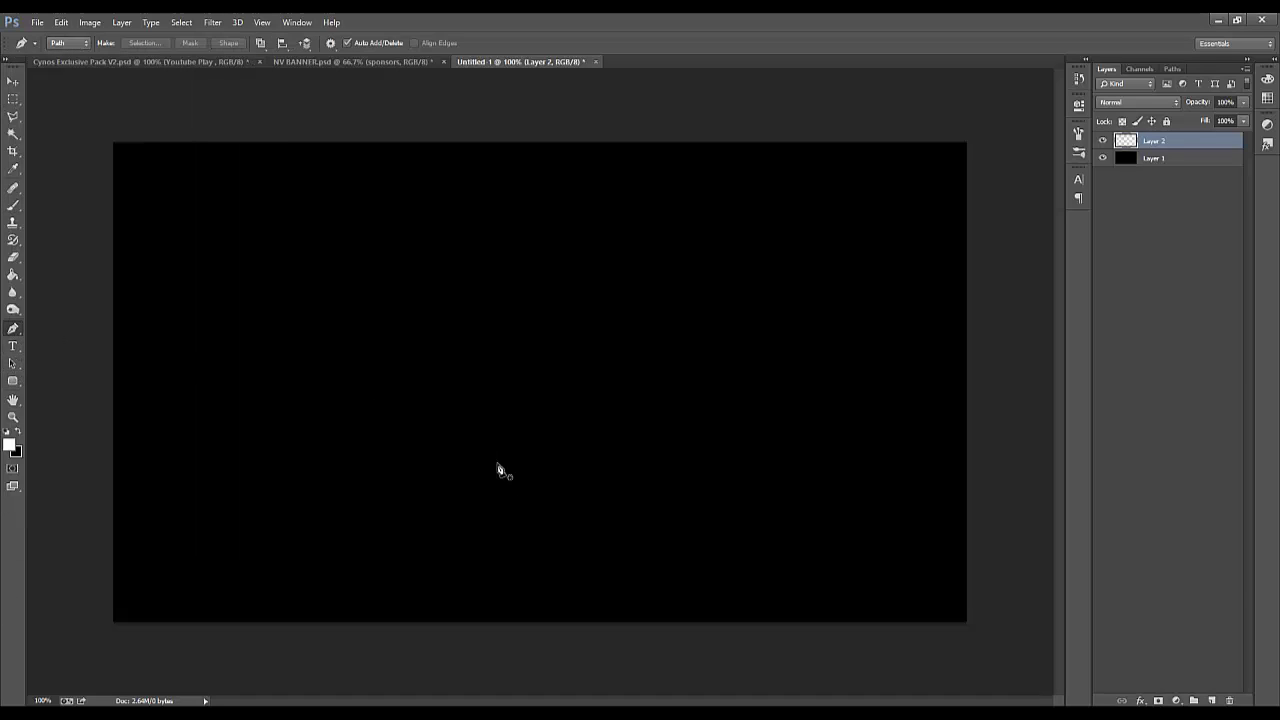
pyautogui.click(498, 520)
# Draw a two-point diagonal path and stroke it with a tapered, pressure-simulated brush line
pyautogui.click(771, 248)
pyautogui.rightClick(675, 368)
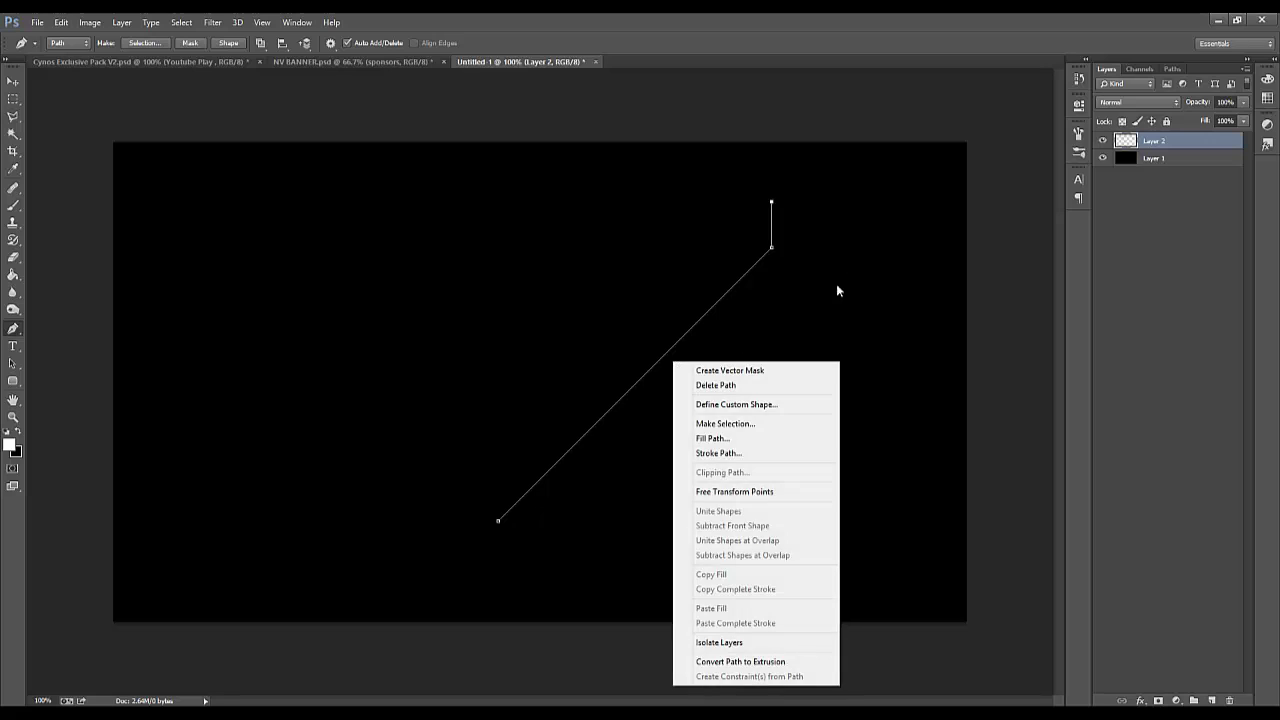
pyautogui.click(872, 249)
pyautogui.rightClick(750, 340)
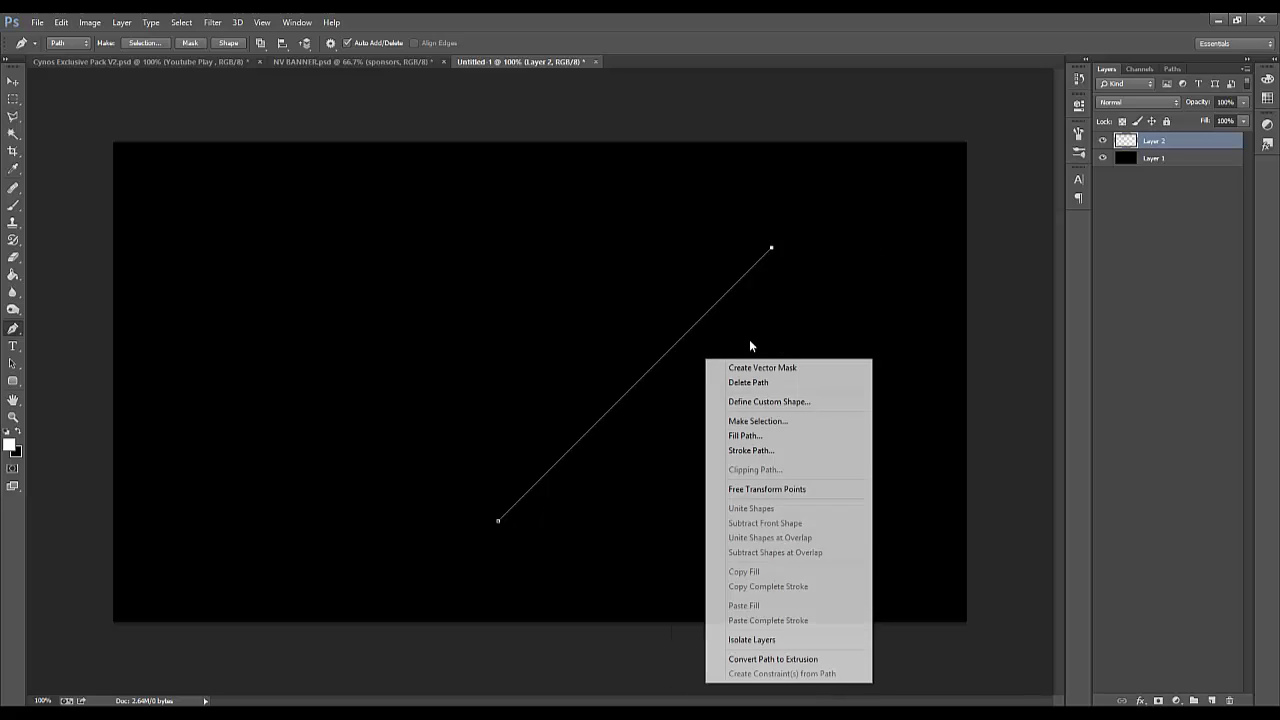
pyautogui.click(770, 452)
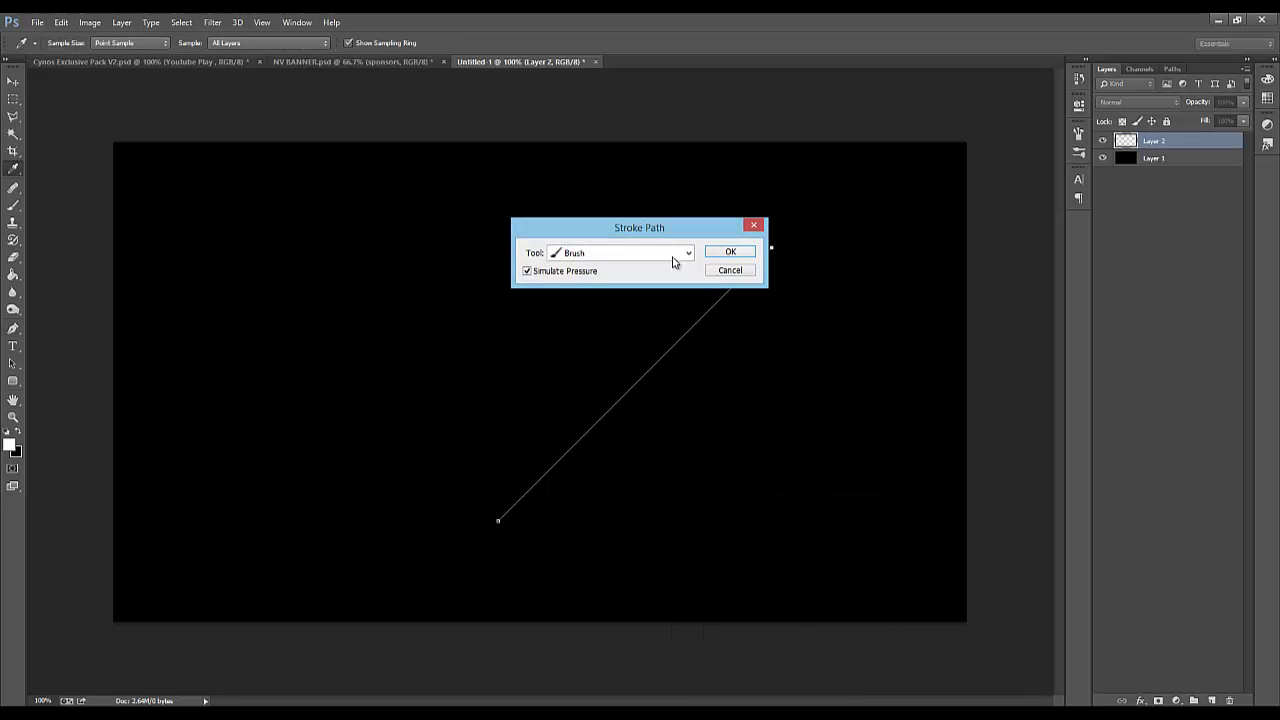
pyautogui.click(672, 256)
pyautogui.click(662, 287)
pyautogui.click(719, 257)
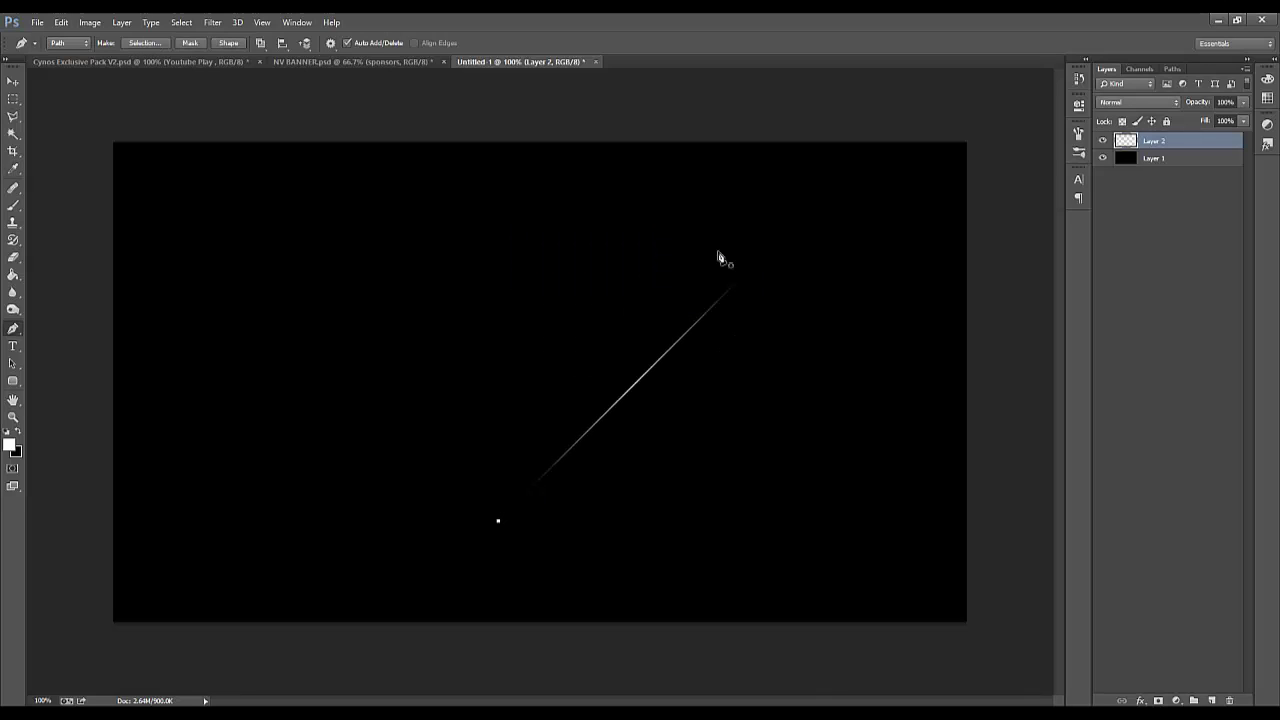
pyautogui.press('Return')
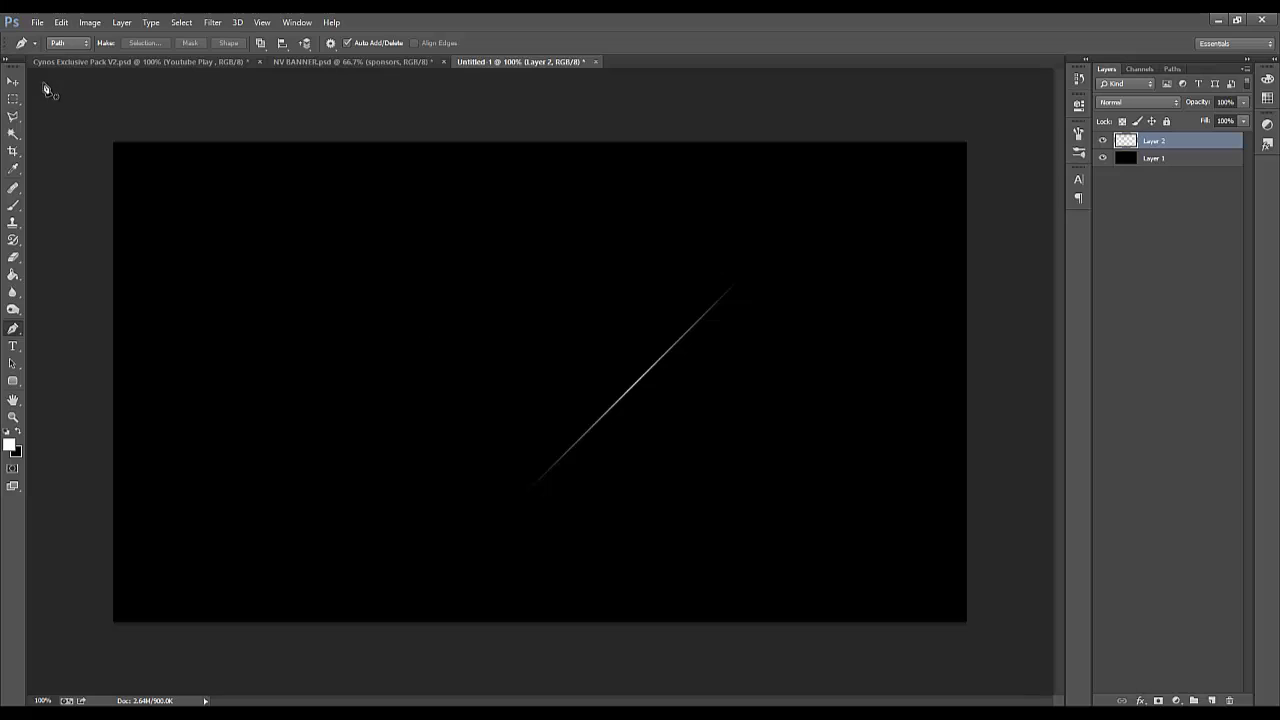
# Narrow and rotate the line about 2°, then duplicate it and offset the copy up-right
pyautogui.click(12, 82)
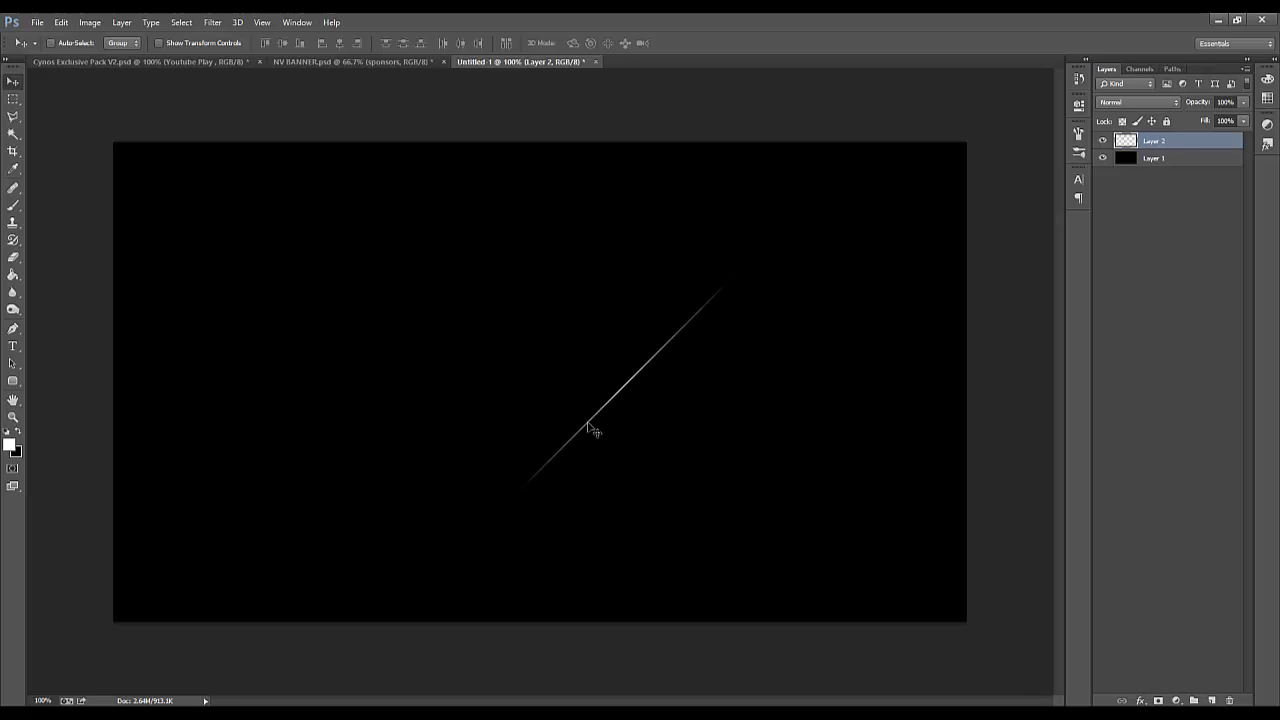
pyautogui.hotkey('ctrl', 't')
pyautogui.moveTo(760, 388)
pyautogui.mouseDown()
pyautogui.moveTo(745, 388)
pyautogui.moveTo(780, 403)
pyautogui.mouseUp()
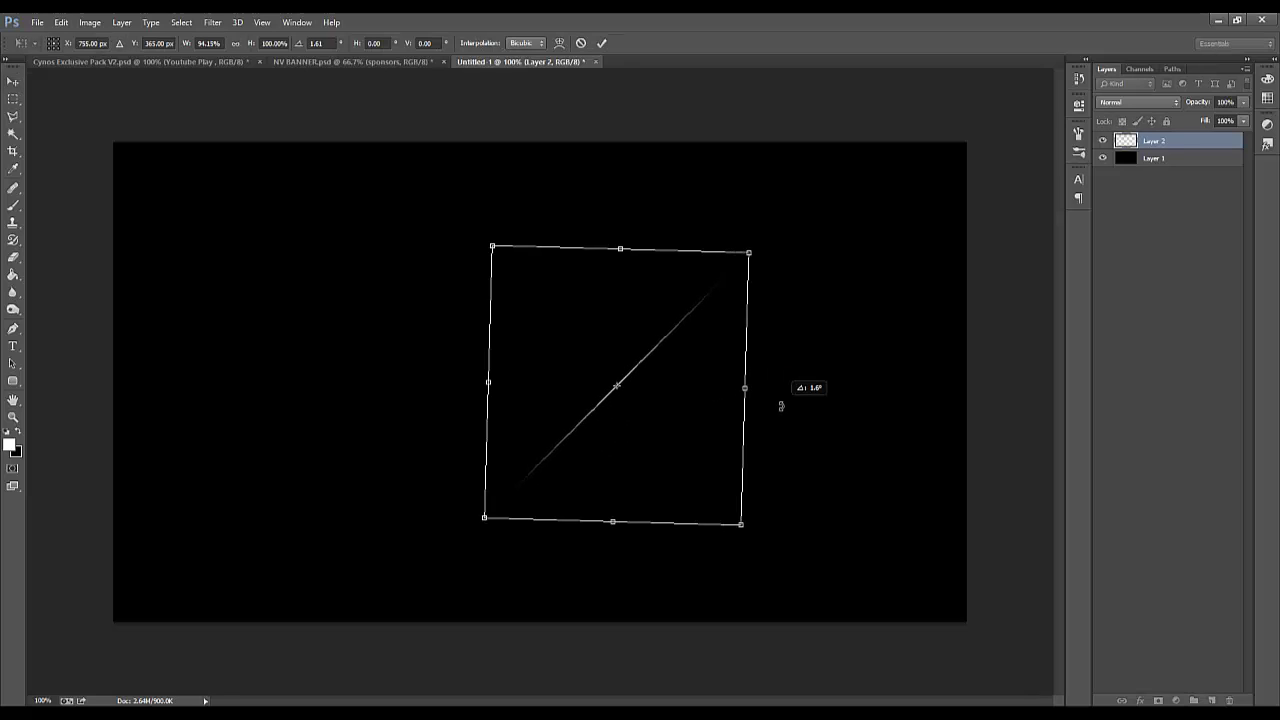
pyautogui.click(603, 42)
pyautogui.hotkey('ctrl', 'j')
pyautogui.moveTo(727, 486); pyautogui.dragTo(755, 449)
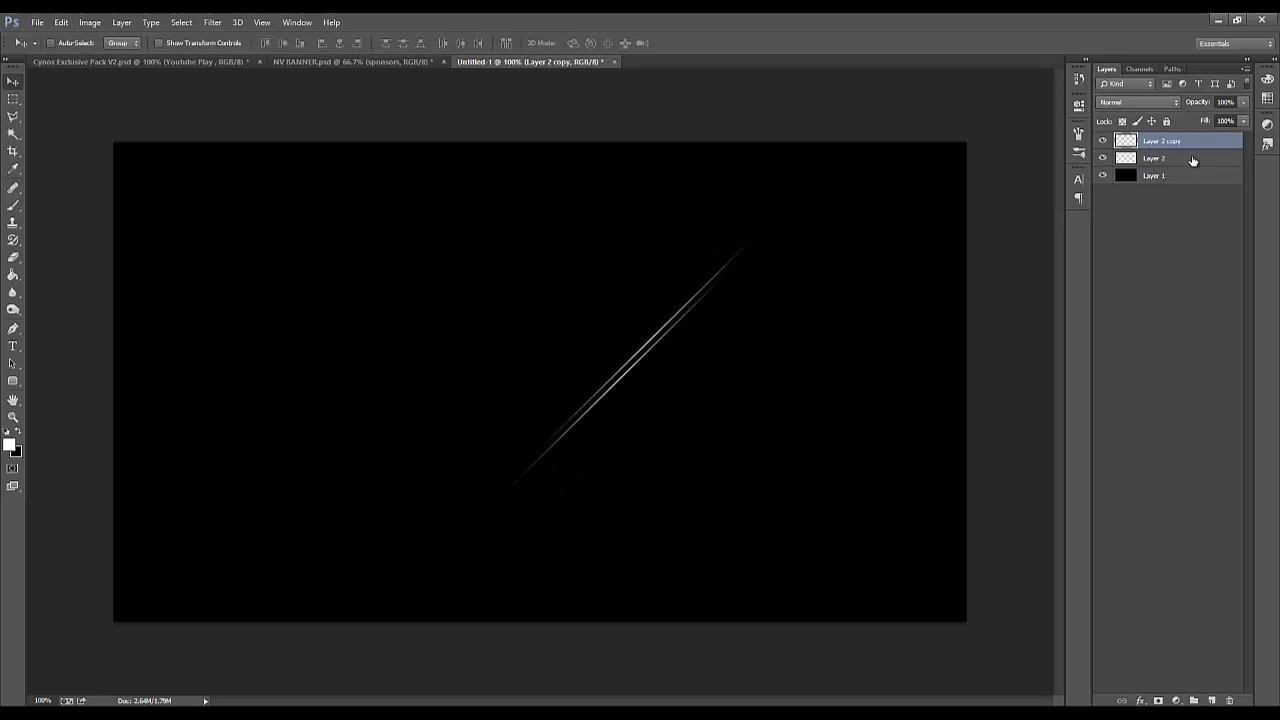
# Give Layer 2 copy a cyan-blue Color Overlay of #00c0ff
pyautogui.doubleClick(1207, 150)
pyautogui.click(255, 427)
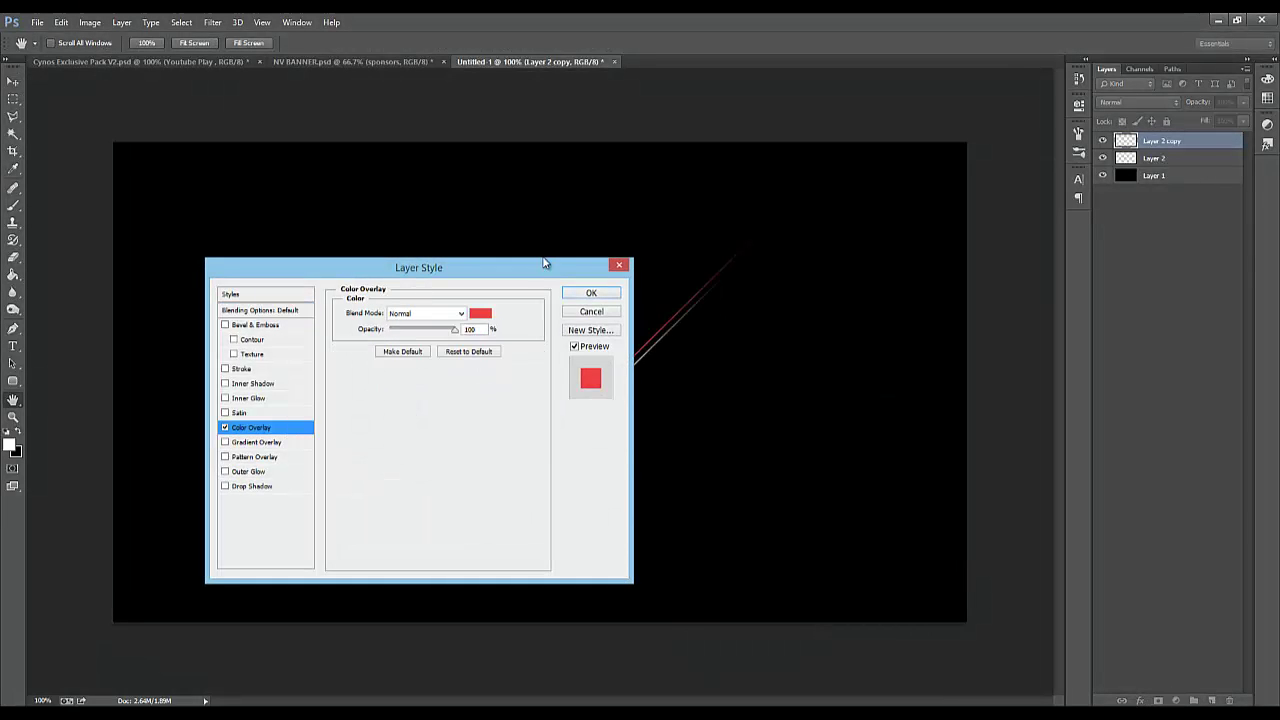
pyautogui.moveTo(538, 277); pyautogui.dragTo(411, 260)
pyautogui.click(353, 296)
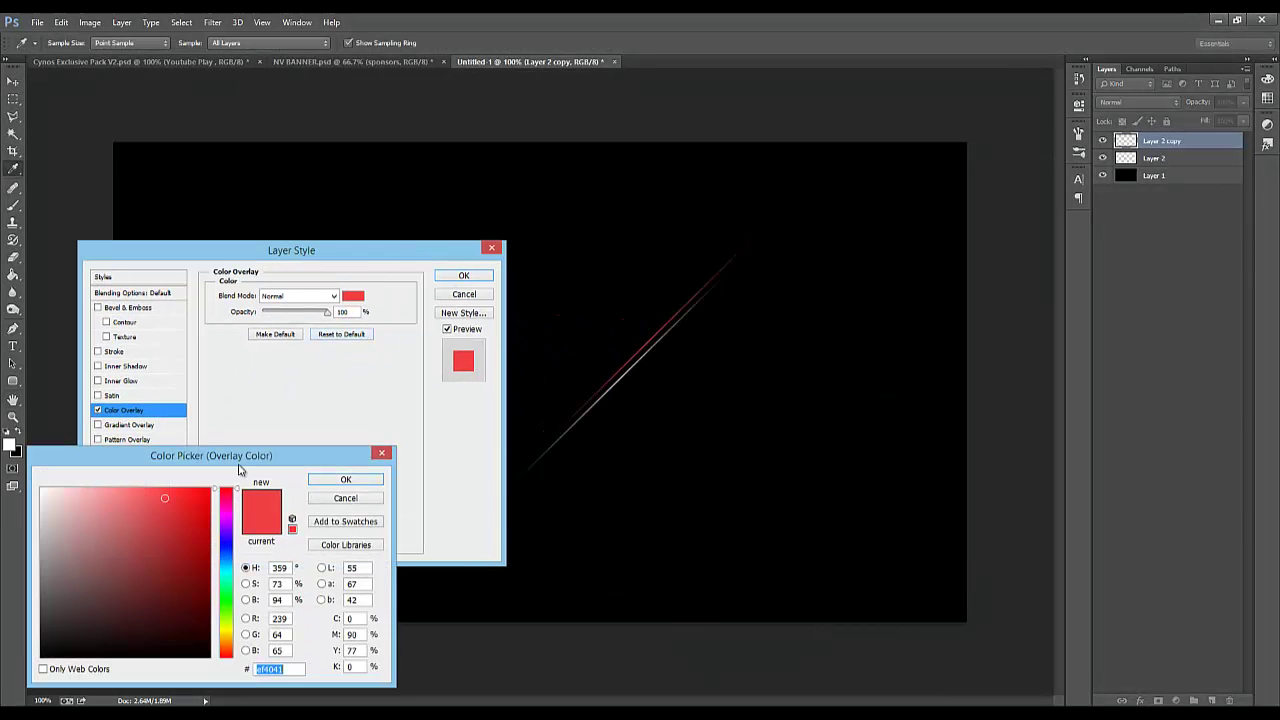
pyautogui.click(230, 562)
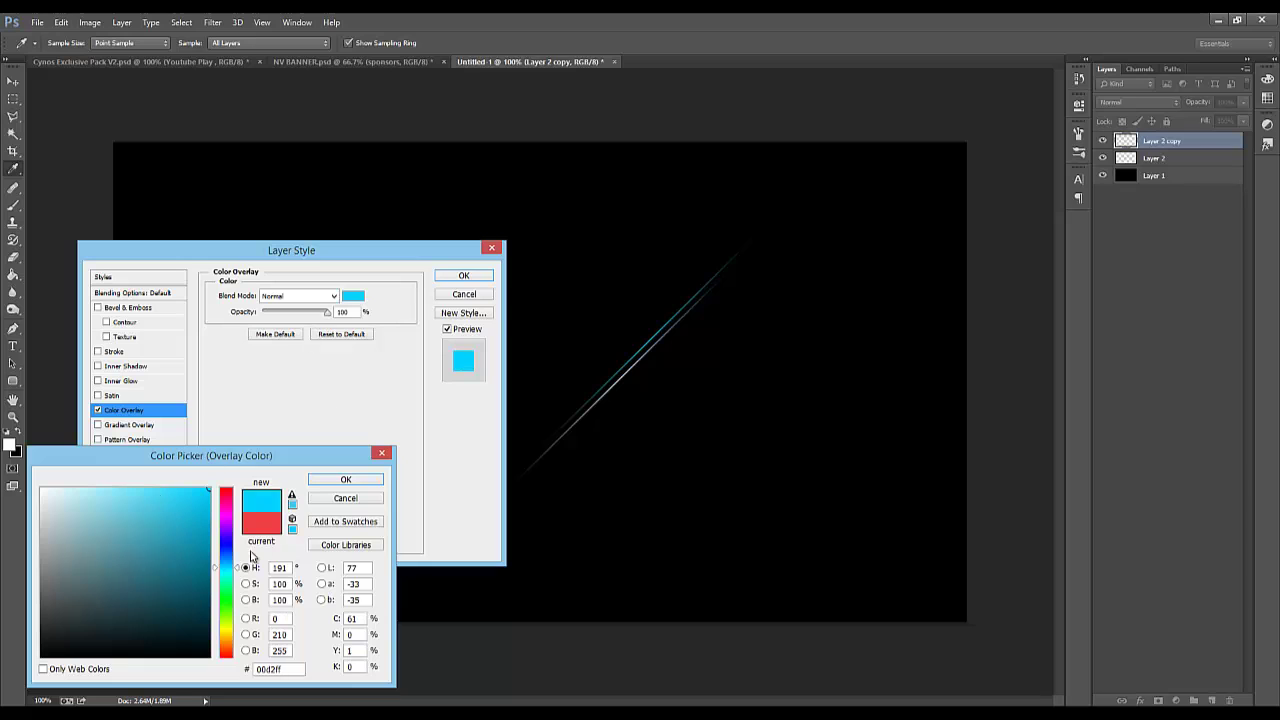
pyautogui.moveTo(233, 562); pyautogui.dragTo(232, 557)
pyautogui.click(333, 482)
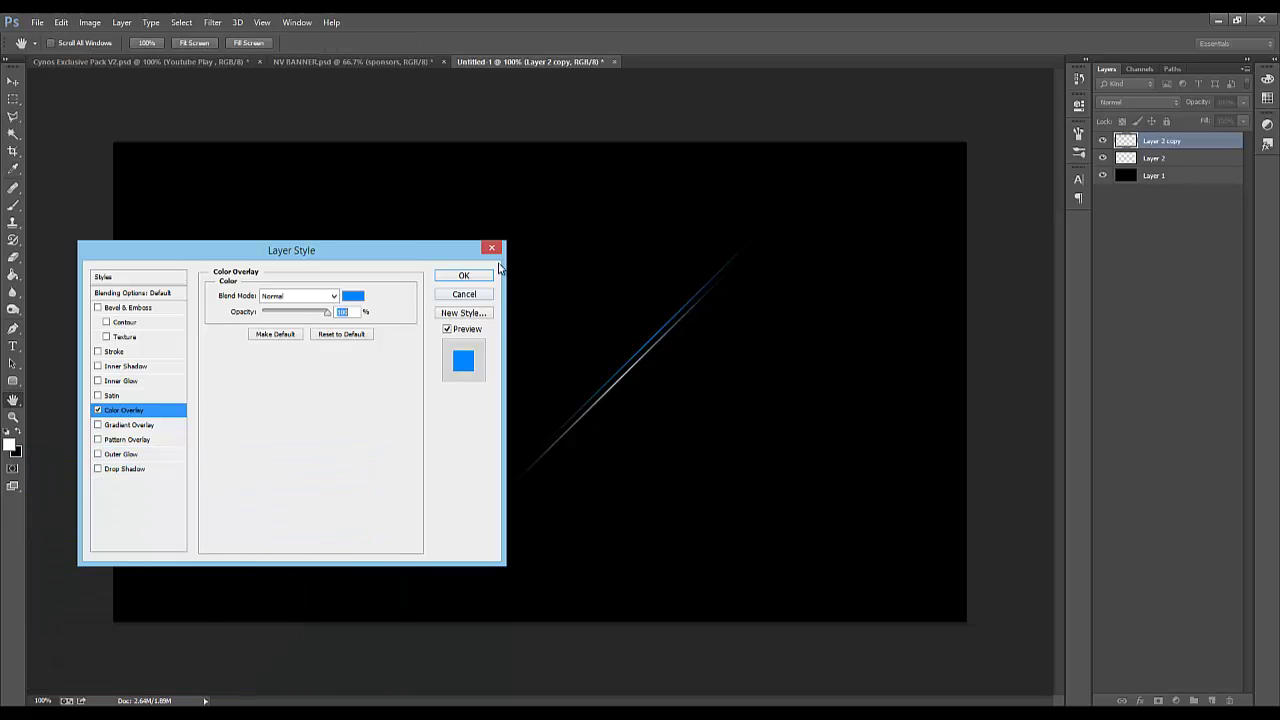
pyautogui.click(482, 277)
pyautogui.click(1239, 142)
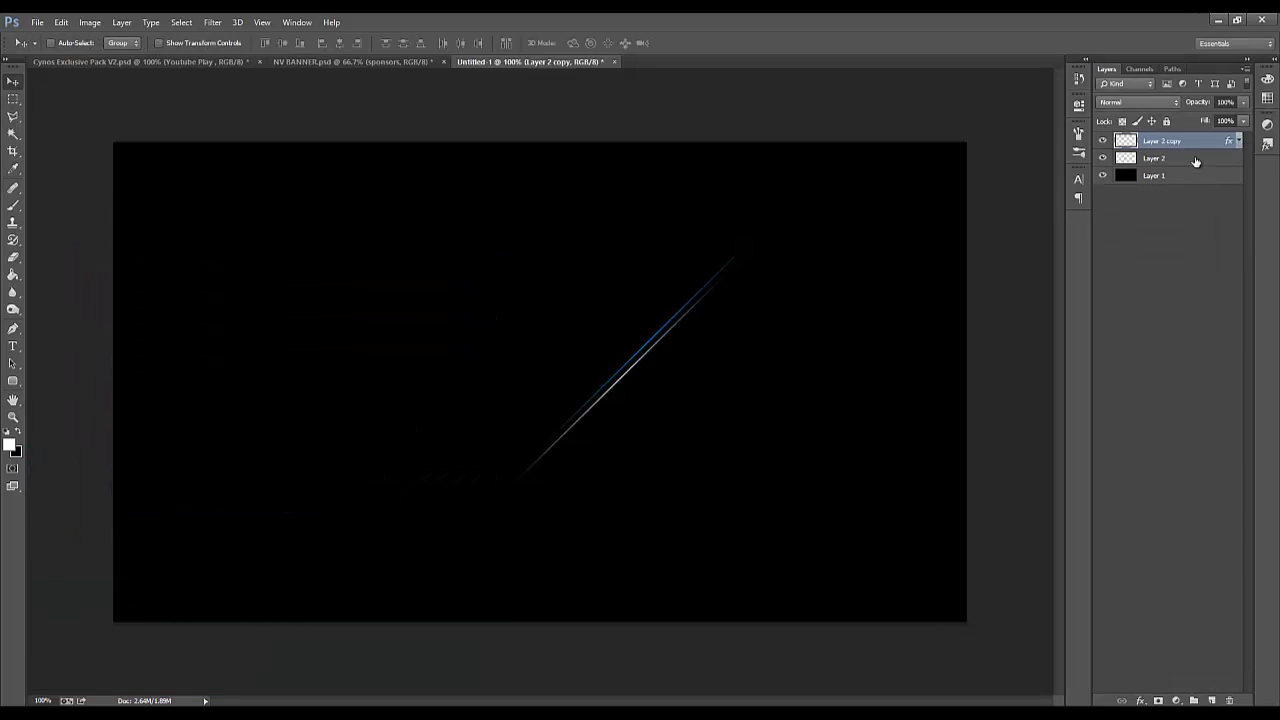
# Move both lines right, lighten the copy's overlay colour, and reposition the blue line
pyautogui.keyDown('shift'); pyautogui.click(1197, 160); pyautogui.keyUp('shift')
pyautogui.moveTo(703, 477); pyautogui.dragTo(810, 515)
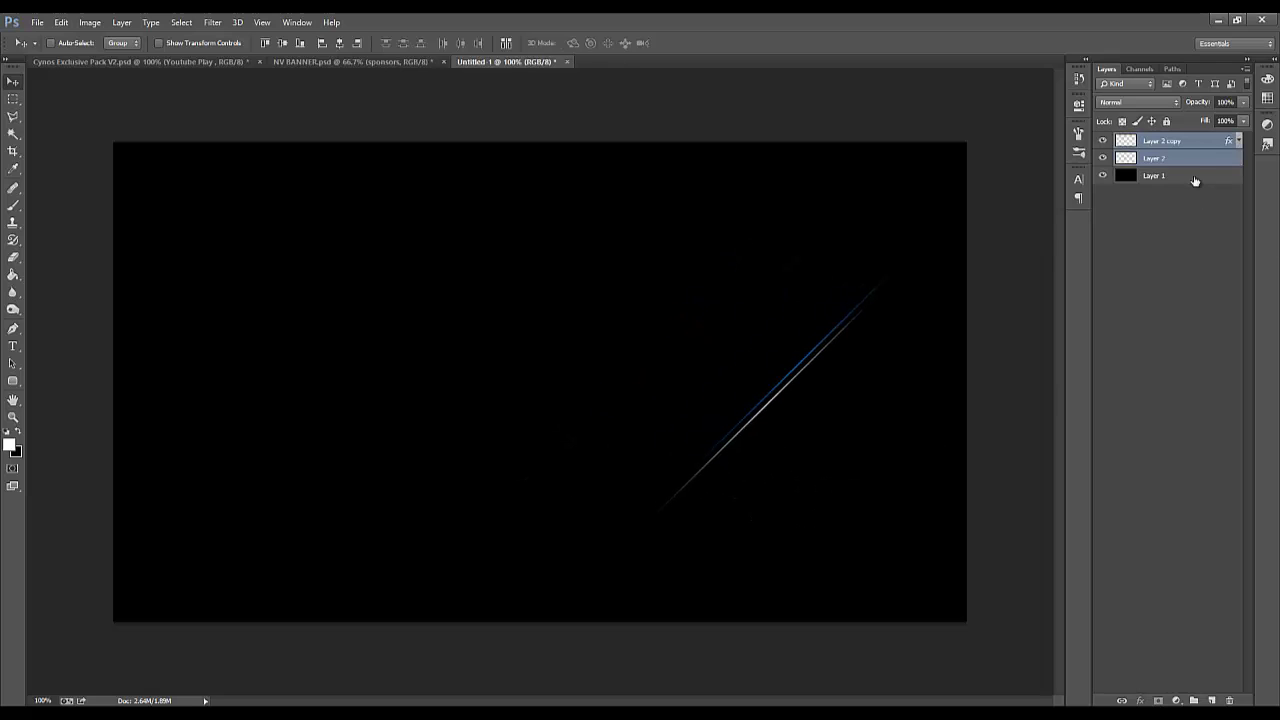
pyautogui.doubleClick(1210, 142)
pyautogui.click(135, 410)
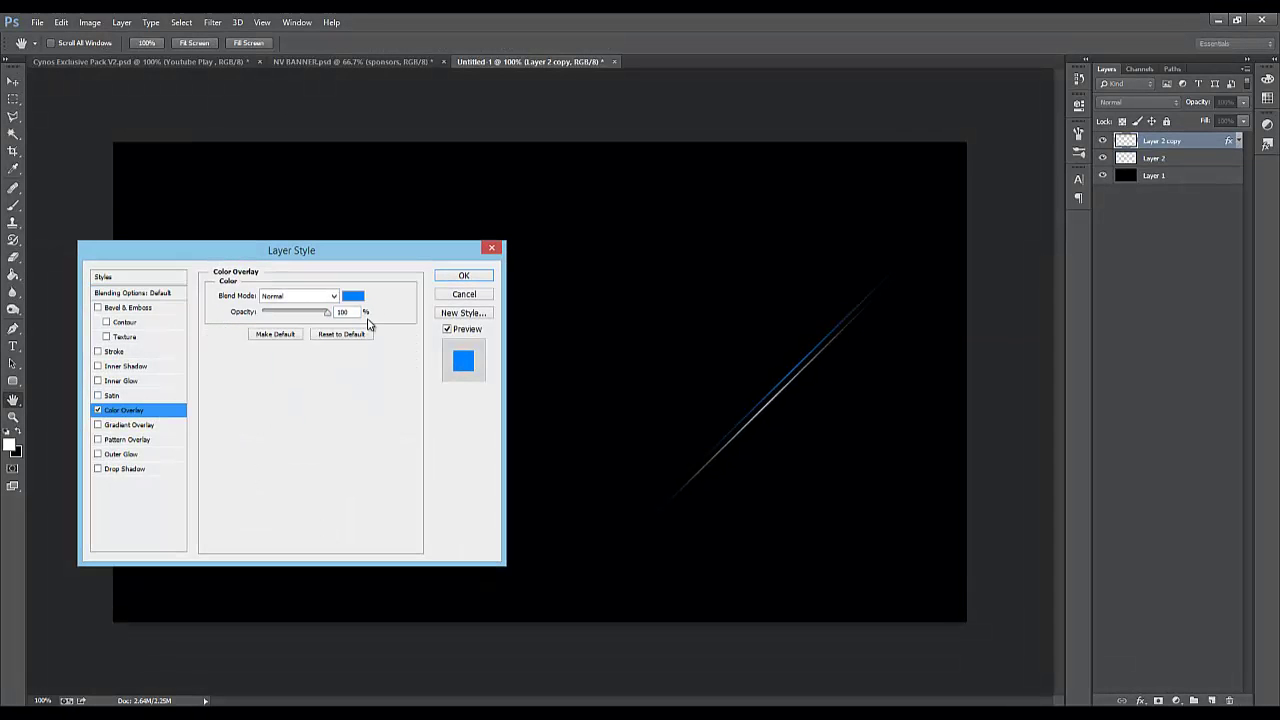
pyautogui.click(352, 296)
pyautogui.click(229, 557)
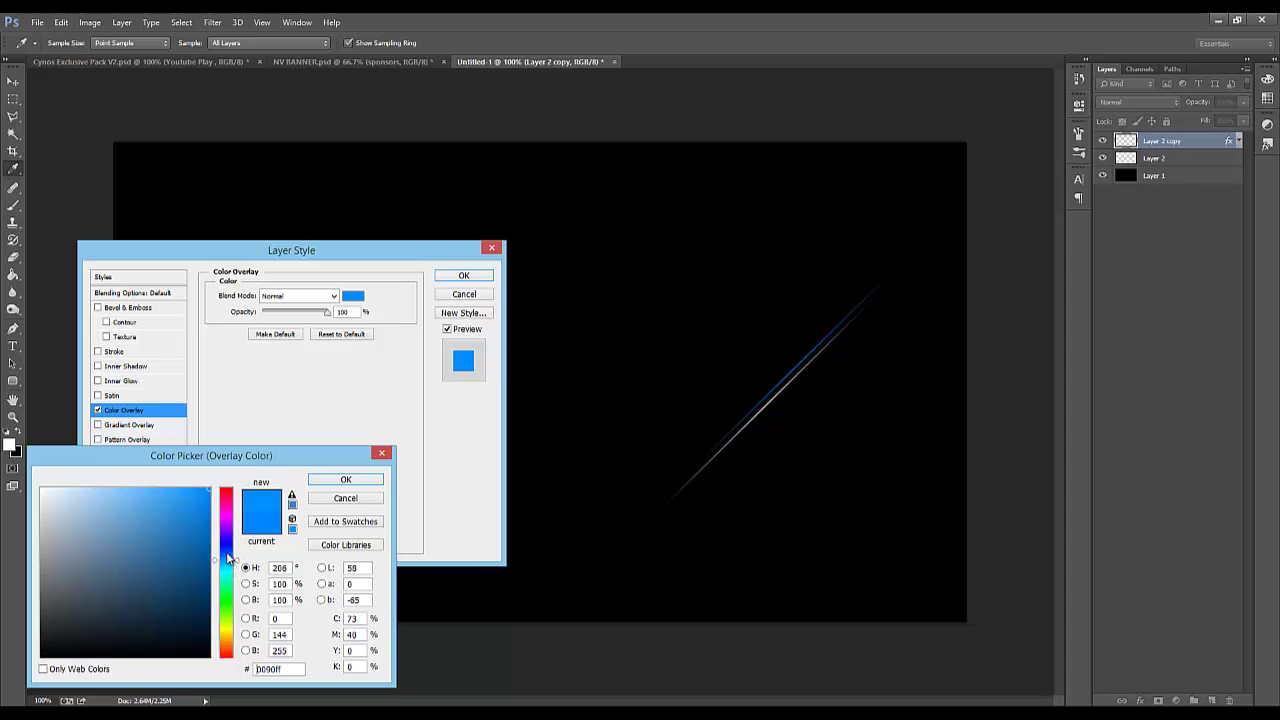
pyautogui.click(225, 565)
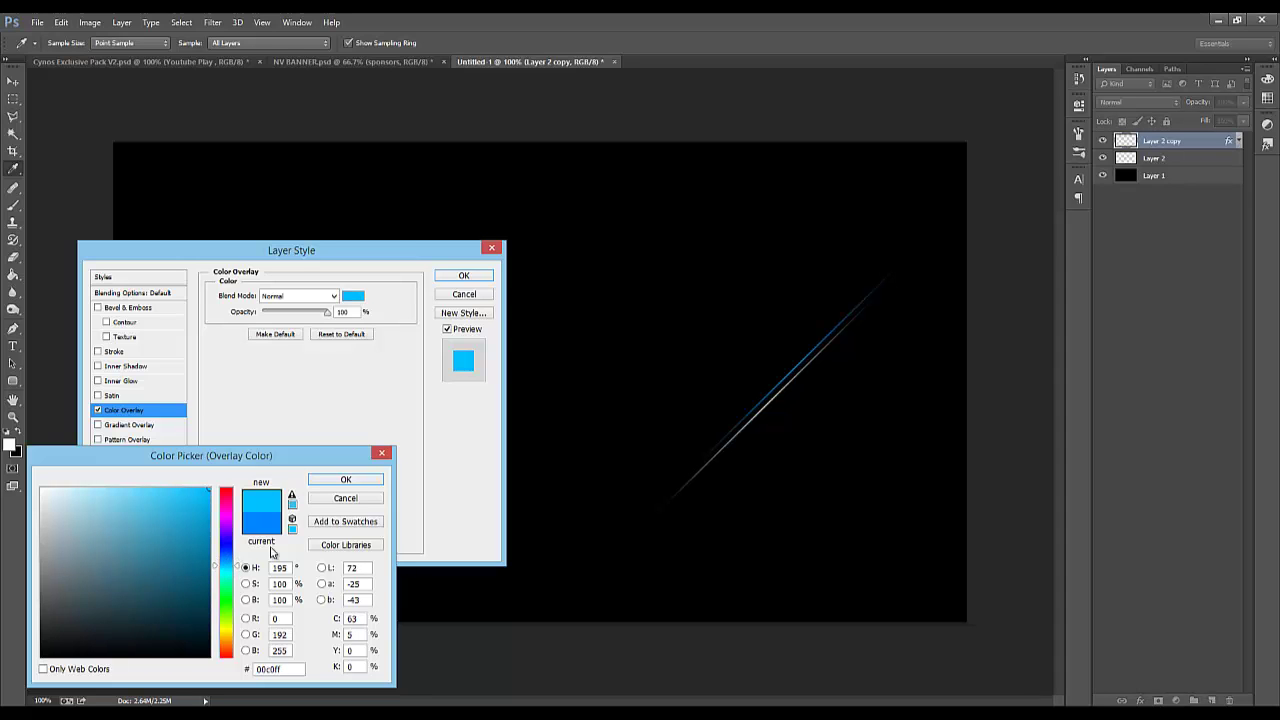
pyautogui.click(345, 480)
pyautogui.click(463, 276)
pyautogui.moveTo(834, 503)
pyautogui.mouseDown()
pyautogui.moveTo(866, 463)
pyautogui.moveTo(845, 497)
pyautogui.moveTo(837, 449)
pyautogui.moveTo(688, 498)
pyautogui.mouseUp()
# Duplicate both line layers, flip the copies horizontally, and place them mirroring the originals on the left
pyautogui.keyDown('shift'); pyautogui.click(1196, 162); pyautogui.keyUp('shift')
pyautogui.moveTo(660, 451)
pyautogui.mouseDown()
pyautogui.moveTo(755, 440)
pyautogui.moveTo(853, 464)
pyautogui.moveTo(849, 477)
pyautogui.moveTo(486, 480)
pyautogui.mouseUp()
pyautogui.hotkey('ctrl', 'j')
pyautogui.click(89, 22)
pyautogui.moveTo(61, 22)
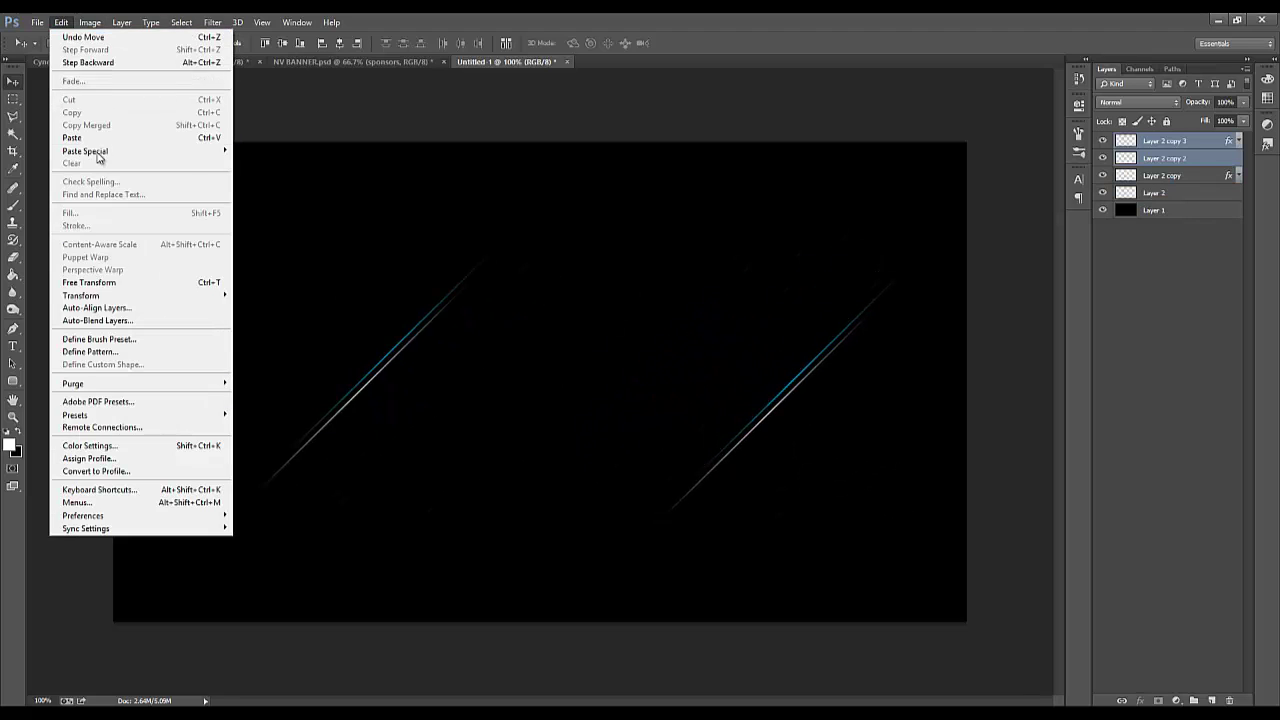
pyautogui.moveTo(193, 299)
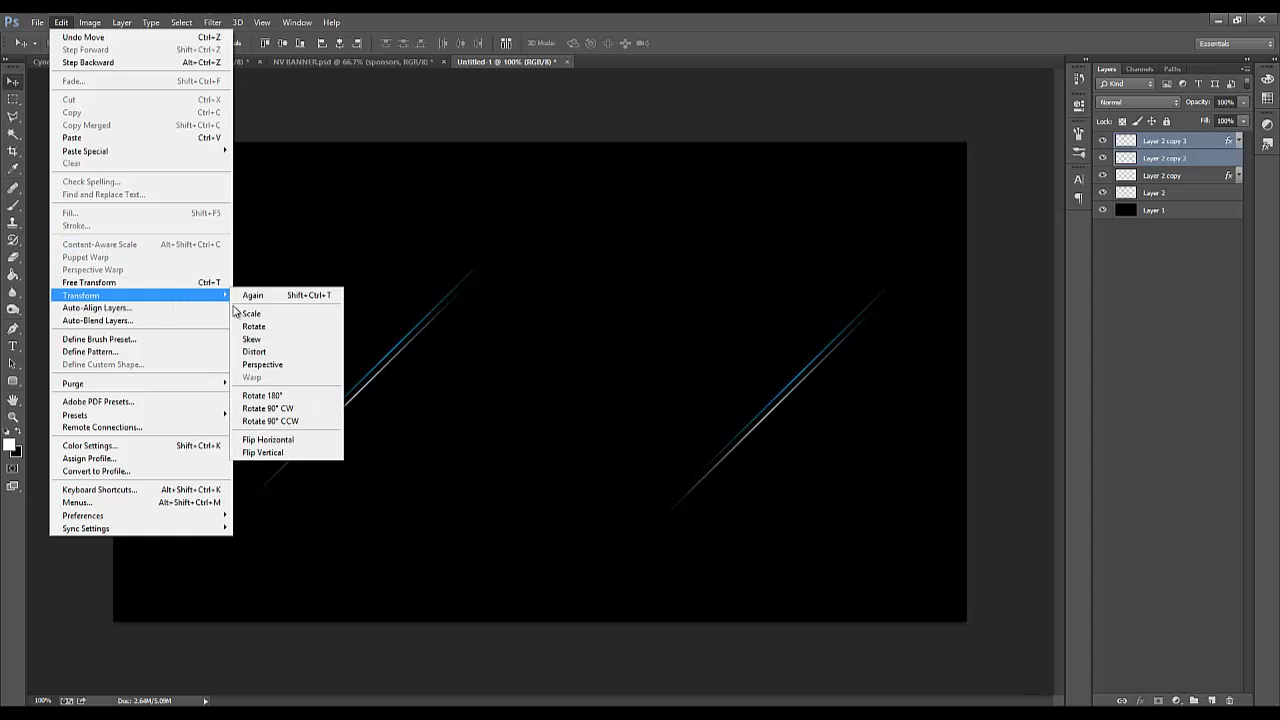
pyautogui.click(292, 440)
pyautogui.moveTo(367, 540)
pyautogui.mouseDown()
pyautogui.moveTo(613, 569)
pyautogui.moveTo(537, 574)
pyautogui.moveTo(664, 577)
pyautogui.mouseUp()
pyautogui.moveTo(769, 557)
pyautogui.mouseDown()
pyautogui.moveTo(506, 557)
pyautogui.moveTo(564, 551)
pyautogui.mouseUp()
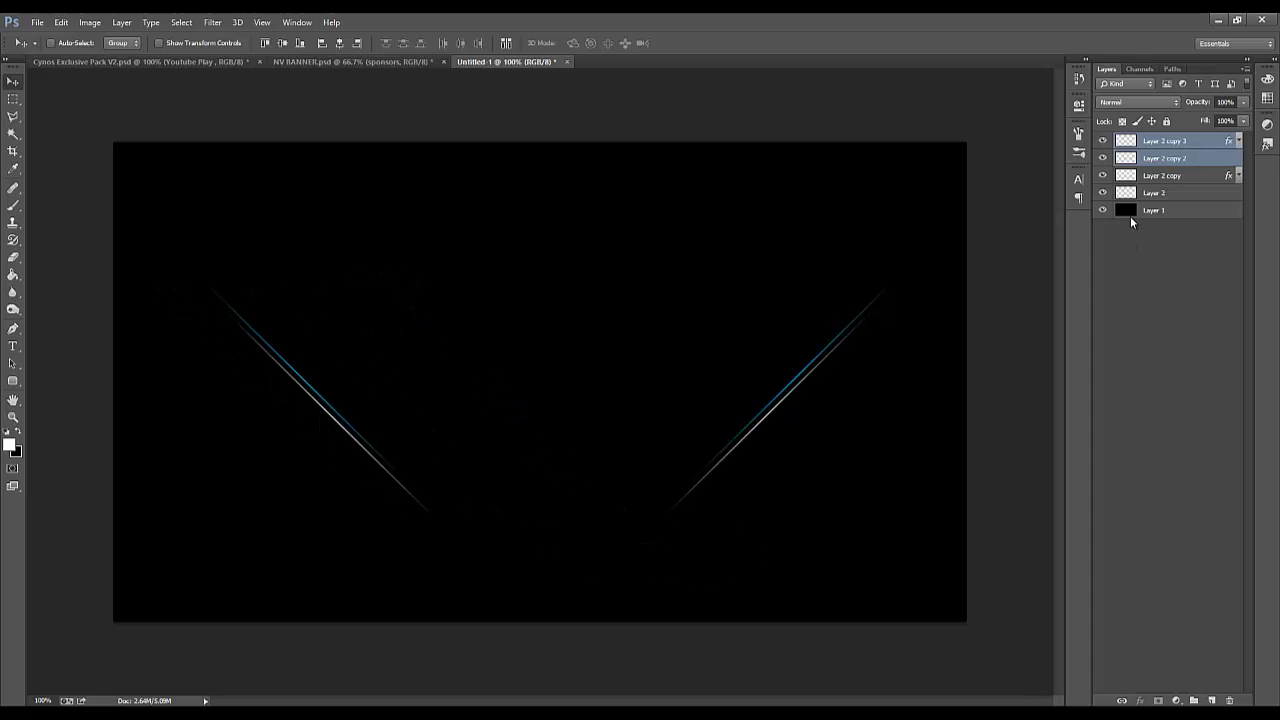
# Add a new Layer 3 above the light lines with the Pen tool ready
pyautogui.click(1171, 140)
pyautogui.click(1212, 700)
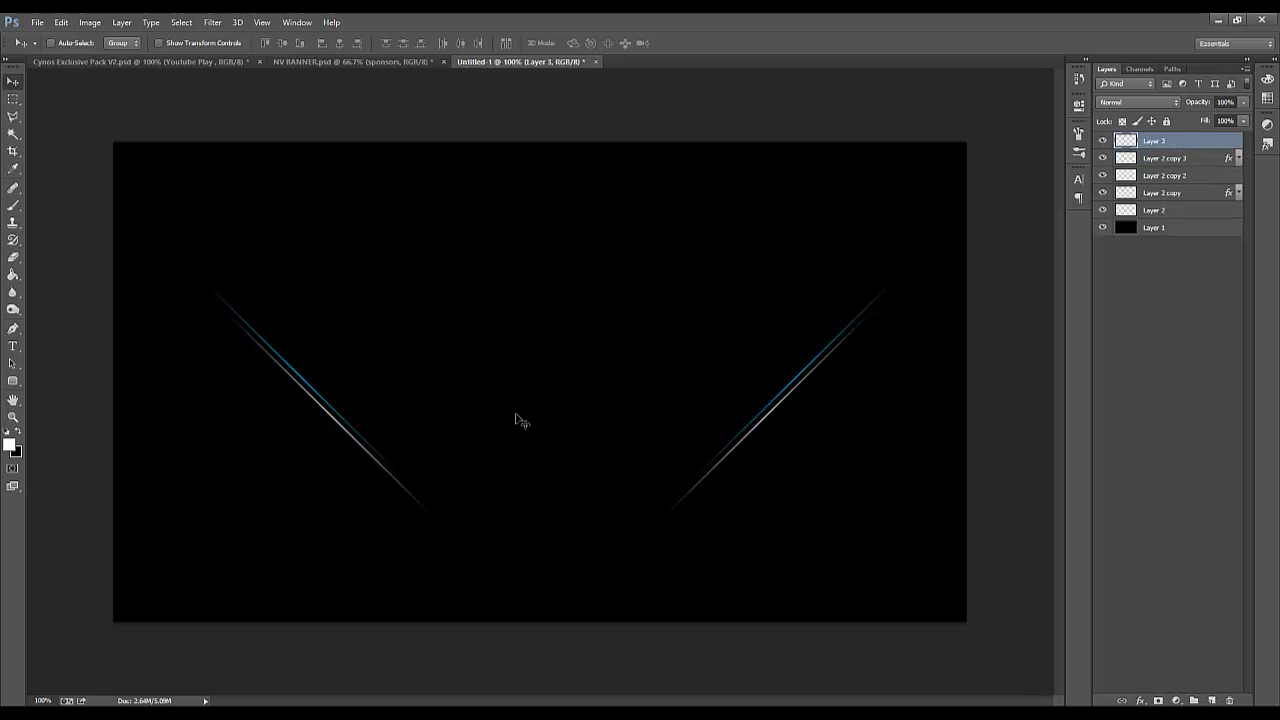
pyautogui.click(13, 328)
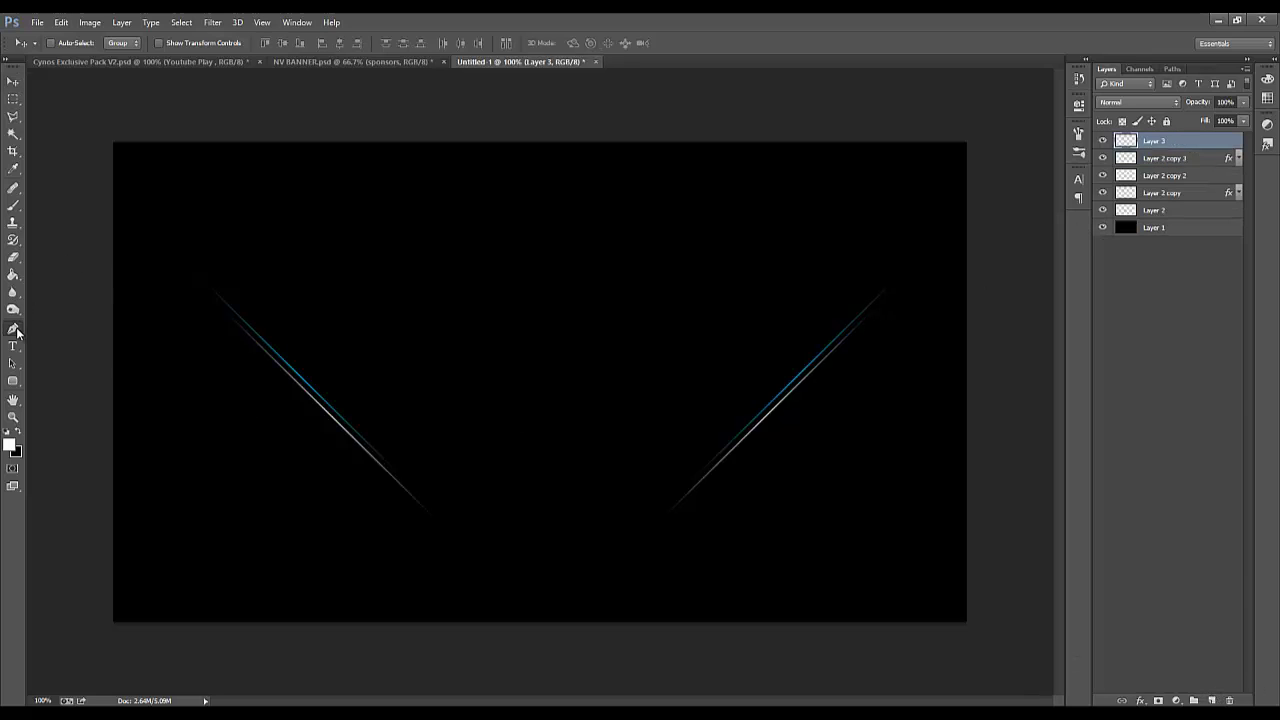
# Place the outline's corners: long bottom edge, short right side, and two diagonal steps
pyautogui.click(403, 282)
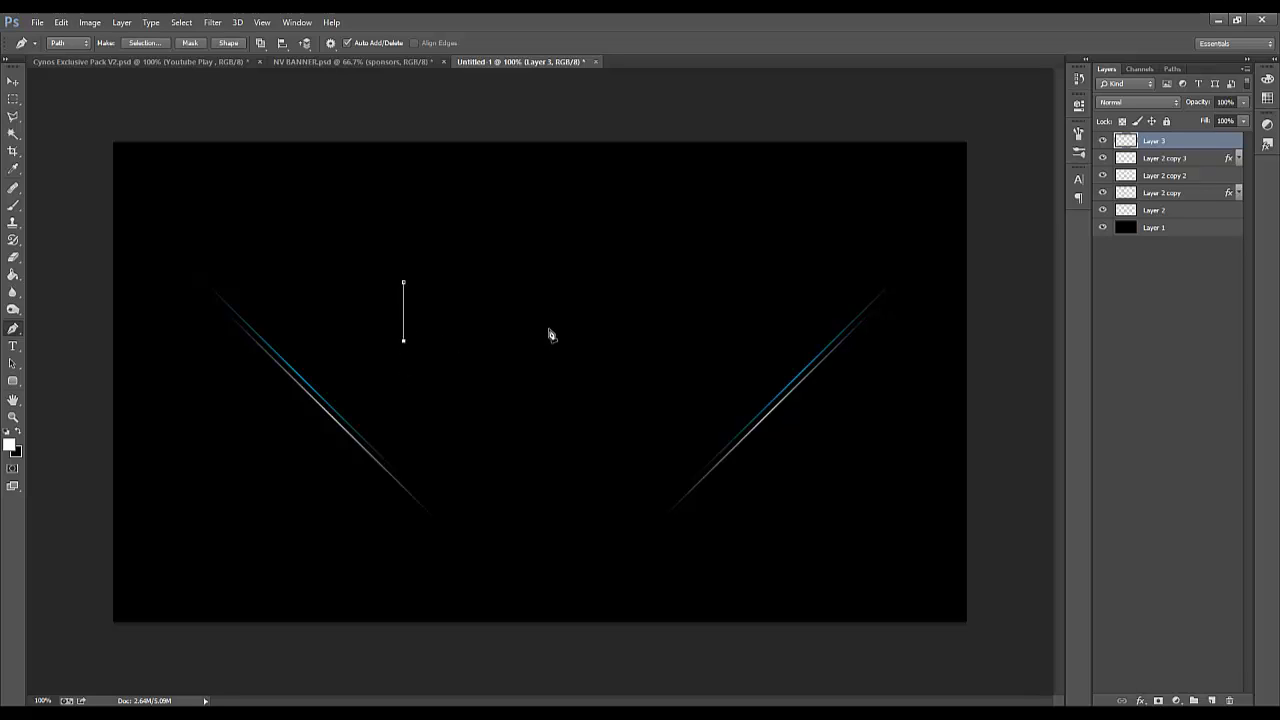
pyautogui.click(823, 340)
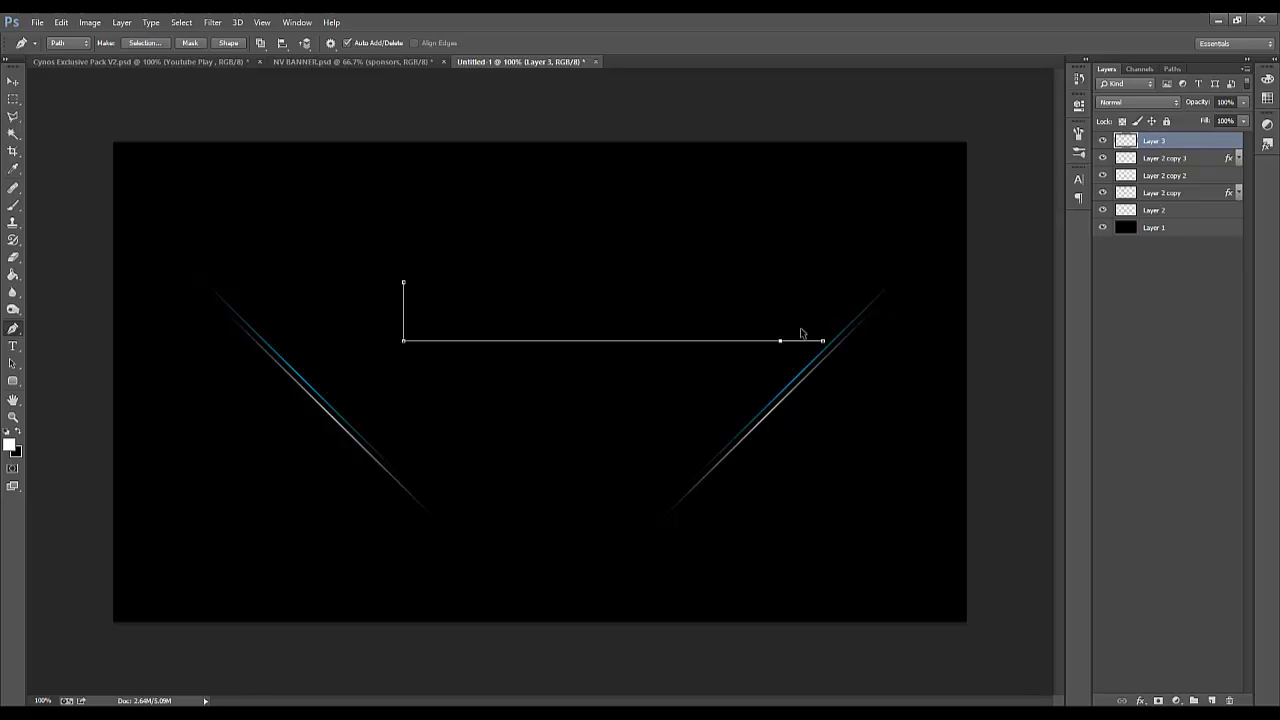
pyautogui.click(822, 325)
pyautogui.click(730, 325)
pyautogui.click(702, 297)
pyautogui.click(567, 297)
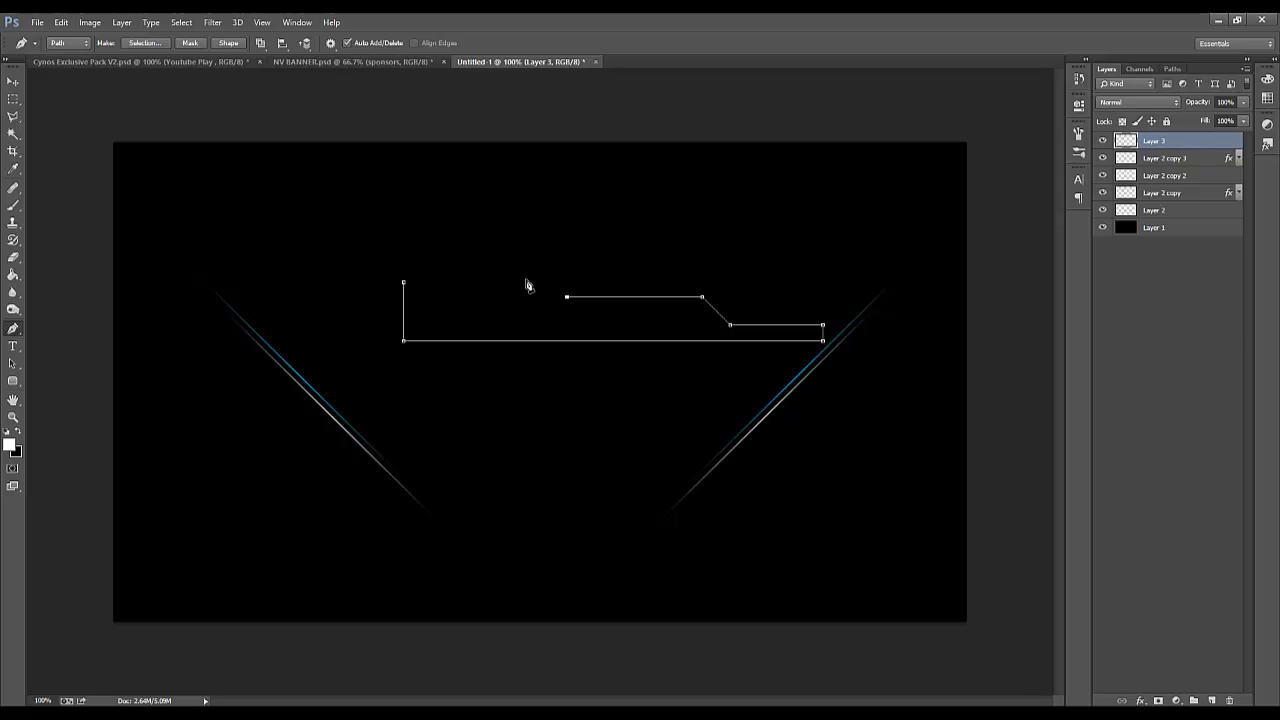
pyautogui.click(551, 283)
pyautogui.click(403, 283)
pyautogui.hotkey('ctrl', 'z')
pyautogui.hotkey('ctrl', 'shift', 'z')
# Try closing the outline at its starting corner, repeatedly undoing and restoring the last step corner
pyautogui.click(404, 284)
pyautogui.scroll(3, 549, 291)
pyautogui.hotkey('ctrl', 'z')
pyautogui.hotkey('ctrl', 'shift', 'z')
pyautogui.click(245, 260)
pyautogui.hotkey('ctrl', 'alt', 'z')
pyautogui.hotkey('ctrl', 'alt', 'z')
pyautogui.hotkey('ctrl', 'shift', 'z')
pyautogui.click(246, 260)
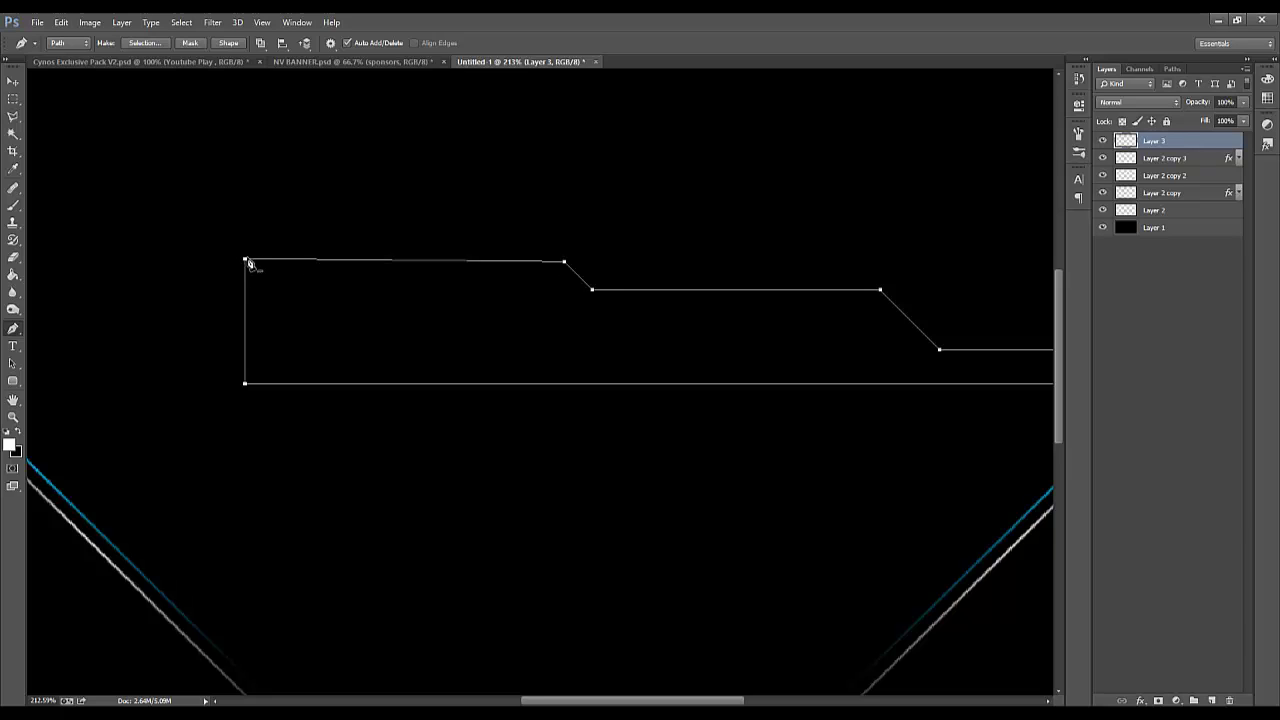
pyautogui.scroll(2, 477, 280)
pyautogui.hotkey('ctrl', 'z')
pyautogui.scroll(1, 631, 260)
pyautogui.click(621, 255)
pyautogui.hotkey('ctrl', 'z')
pyautogui.click(56, 251)
pyautogui.click(621, 255)
pyautogui.hotkey('ctrl', 'z')
pyautogui.click(56, 251)
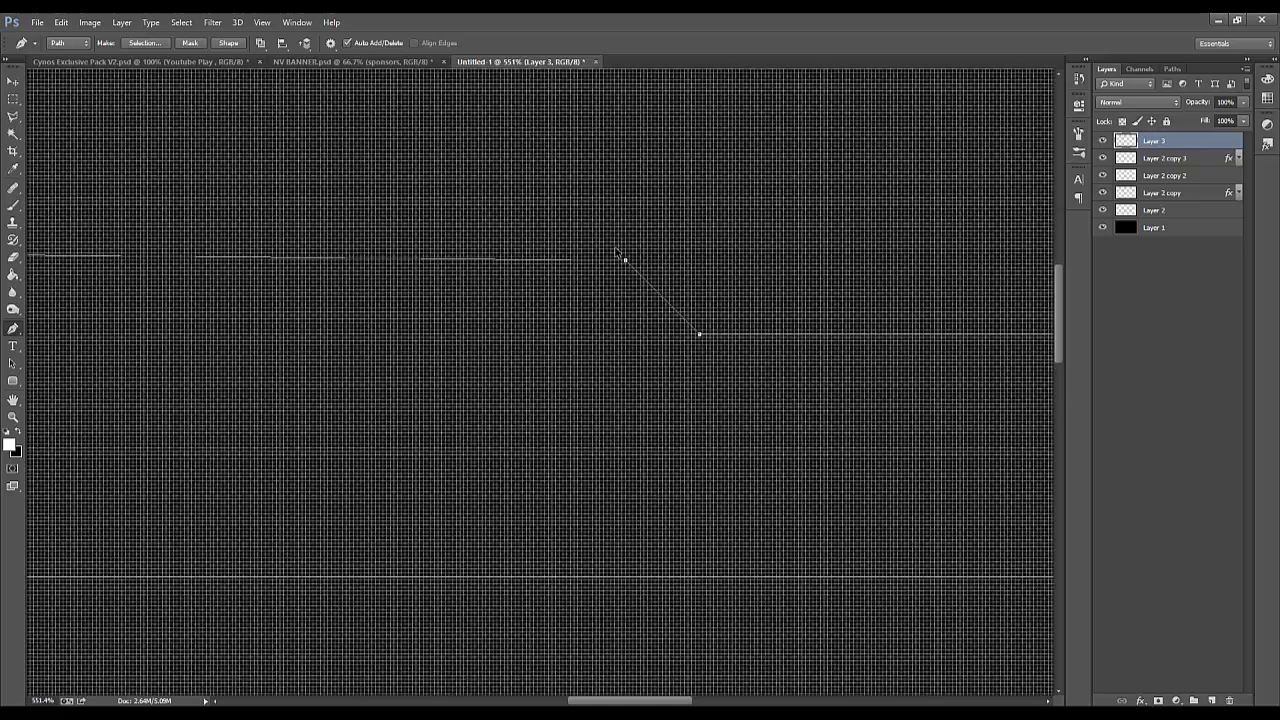
pyautogui.scroll(2, 621, 256)
# Re-place the last step corner on the diagonal and close the outline along the top edge
pyautogui.click(621, 255)
pyautogui.click(626, 265)
pyautogui.scroll(-2, 560, 290)
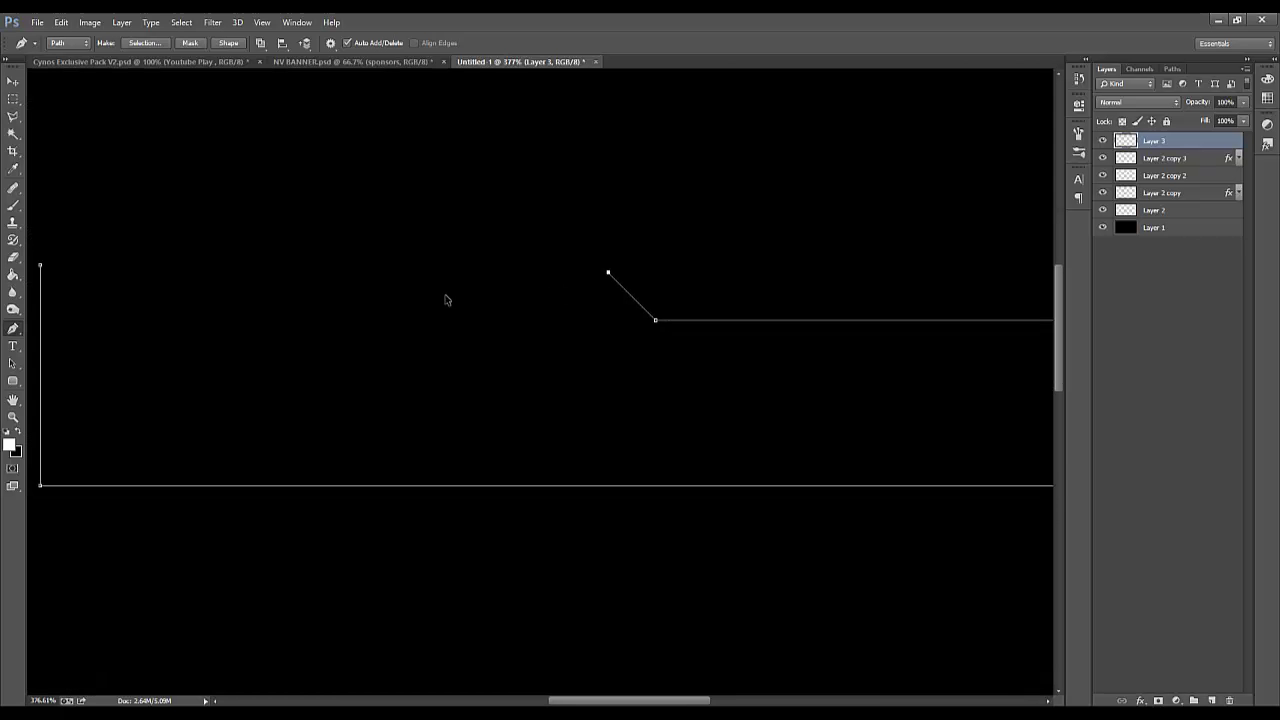
pyautogui.click(41, 266)
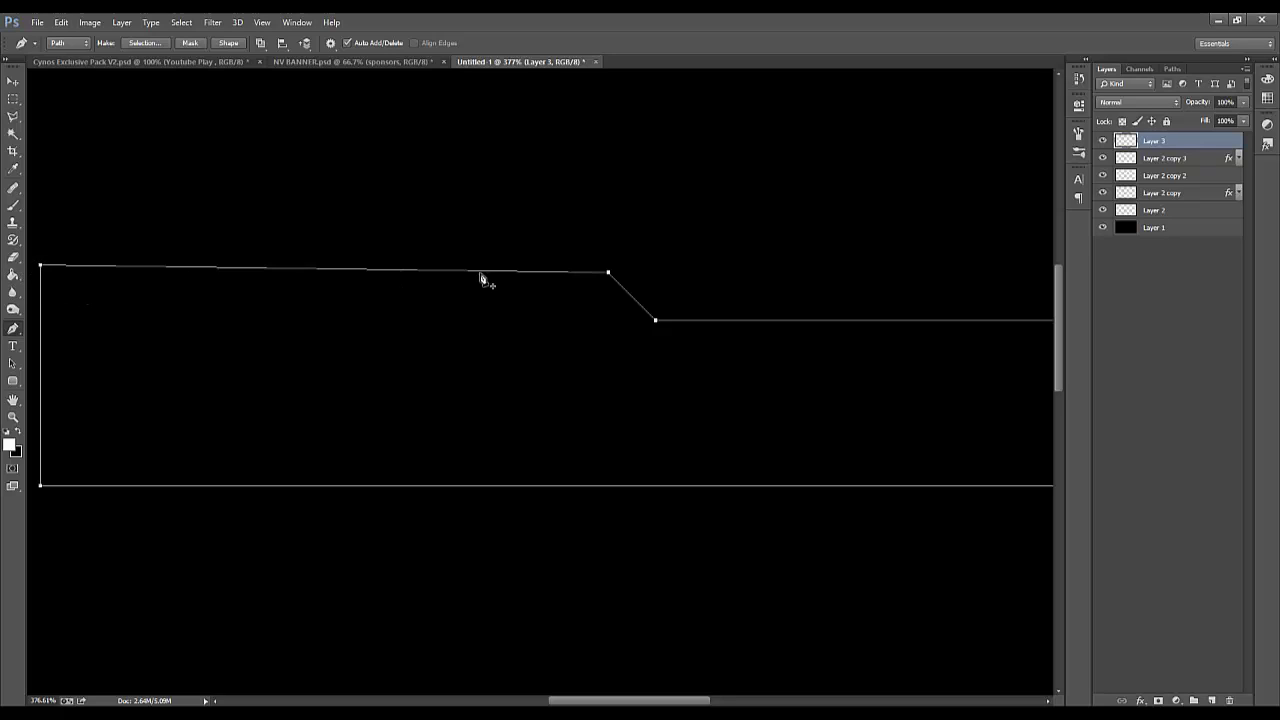
pyautogui.scroll(1, 657, 277)
pyautogui.hotkey('ctrl', 'alt', 'z')
pyautogui.hotkey('ctrl', 'alt', 'z')
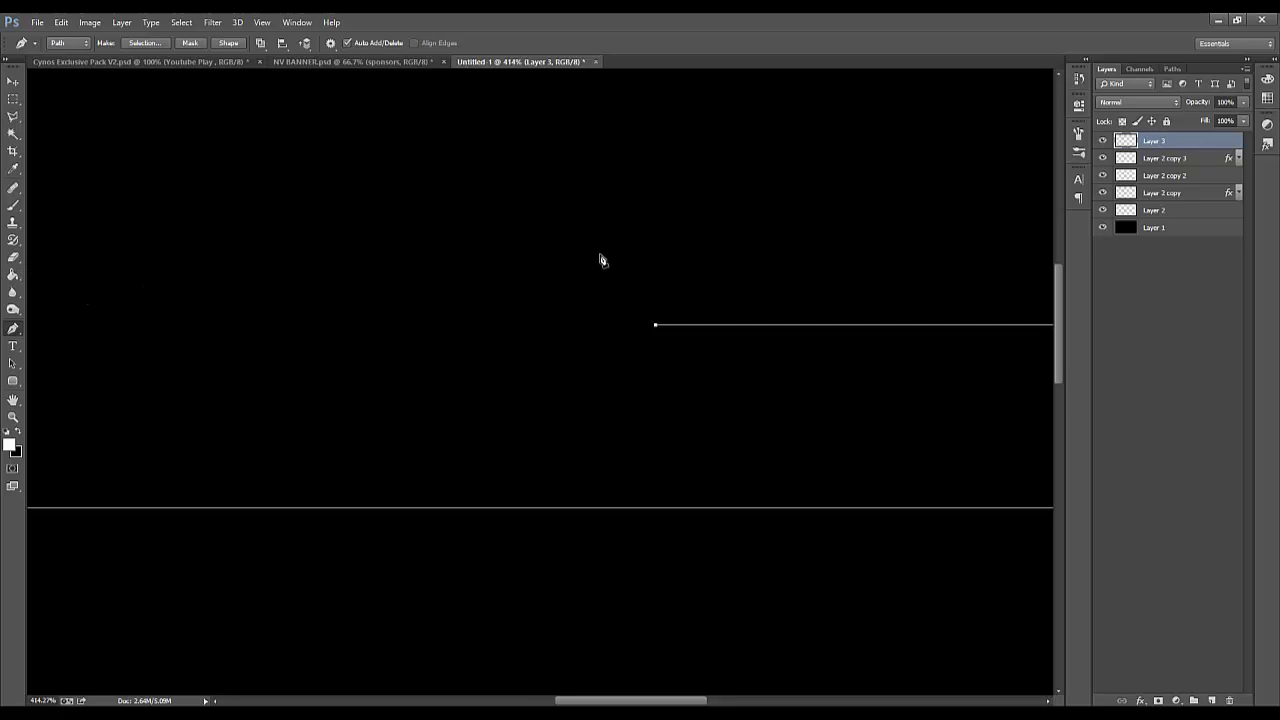
pyautogui.click(597, 266)
pyautogui.scroll(-2, 565, 290)
pyautogui.scroll(-1, 423, 314)
pyautogui.click(210, 283)
pyautogui.hotkey('ctrl', 'alt', 'z')
pyautogui.hotkey('ctrl', 'alt', 'z')
pyautogui.click(555, 279)
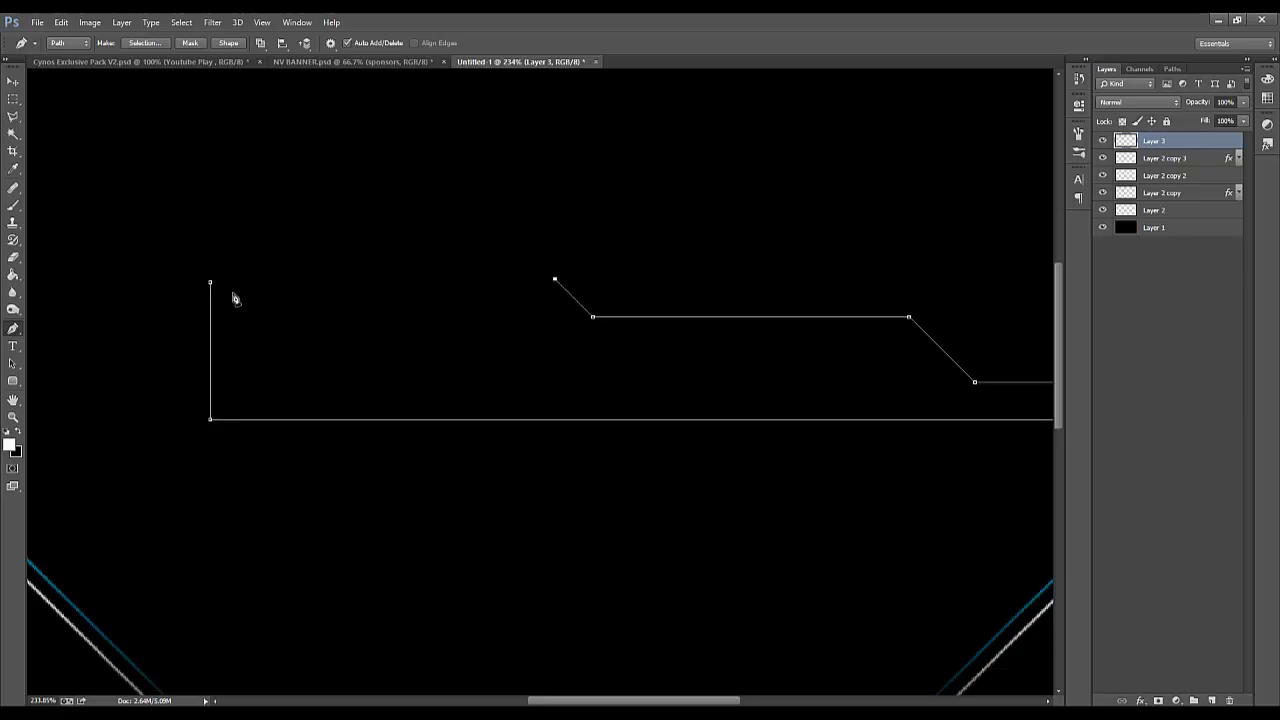
pyautogui.click(210, 284)
pyautogui.hotkey('ctrl', 'alt', 'z')
pyautogui.hotkey('ctrl', 'shift', 'z')
pyautogui.click(211, 284)
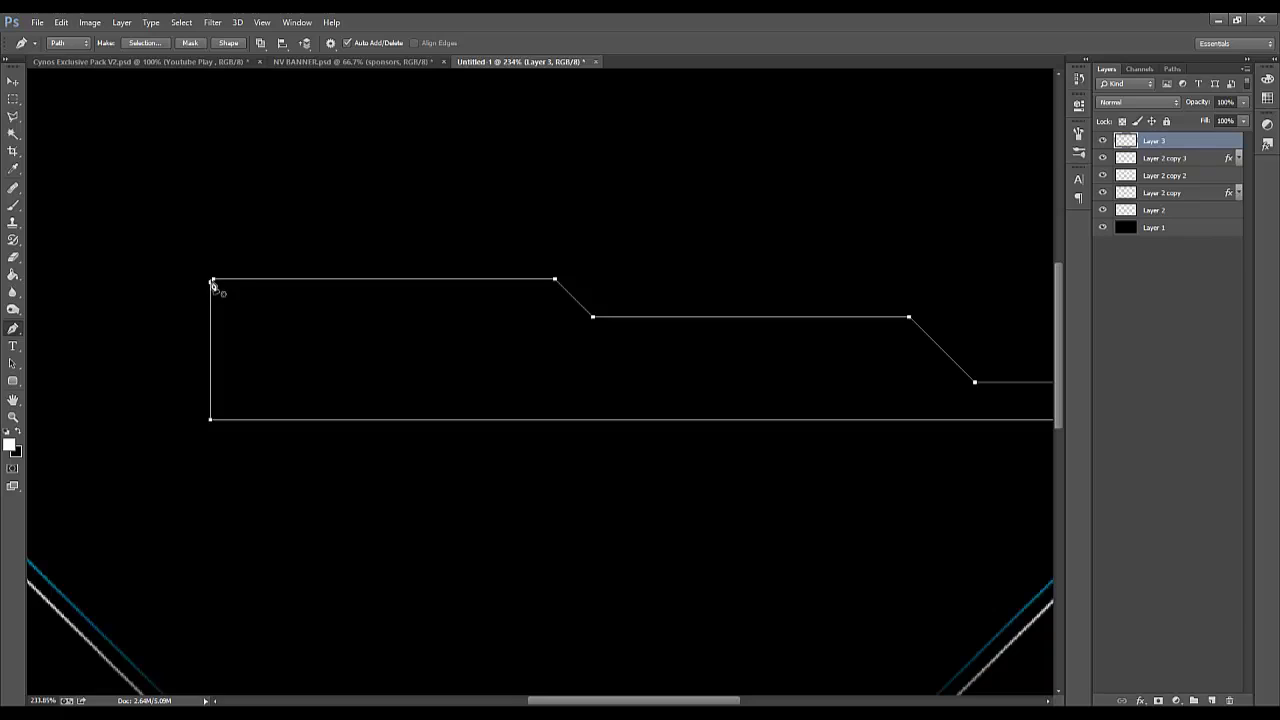
pyautogui.click(210, 283)
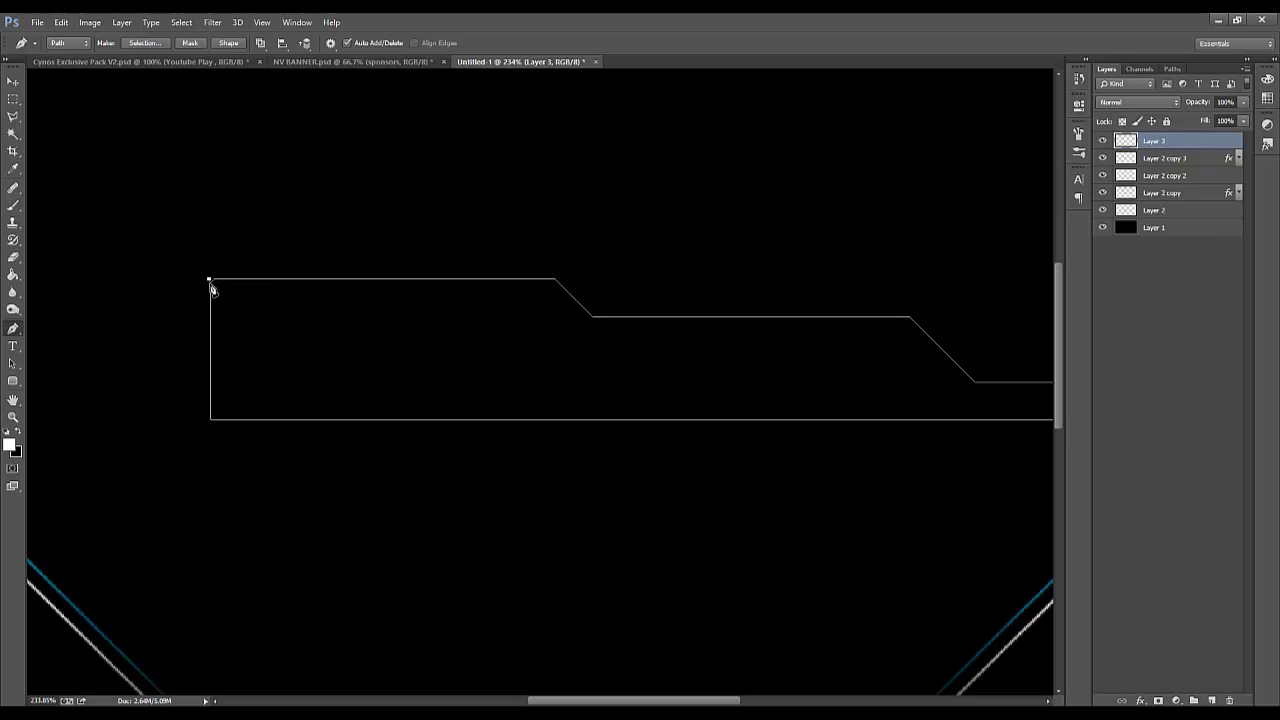
# Fill the stepped path with solid white and move the shape to the canvas's bottom-left corner
pyautogui.rightClick(316, 309)
pyautogui.click(400, 386)
pyautogui.click(630, 247)
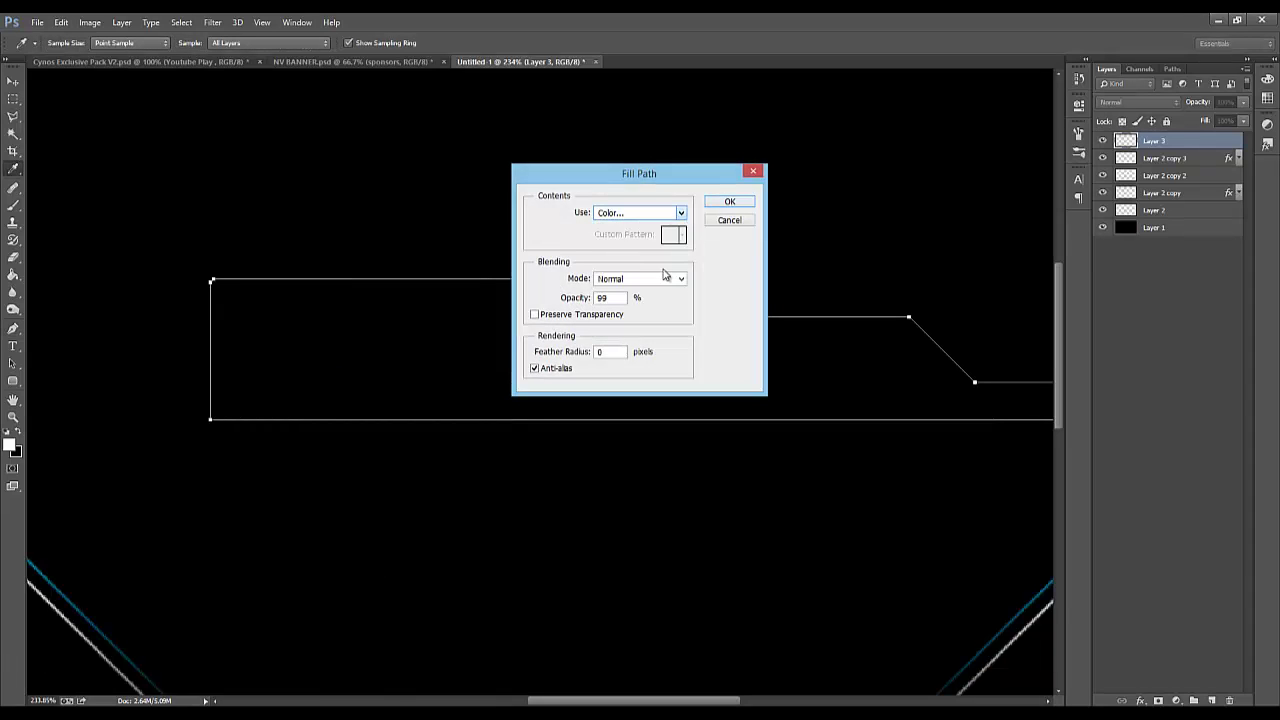
pyautogui.click(332, 486)
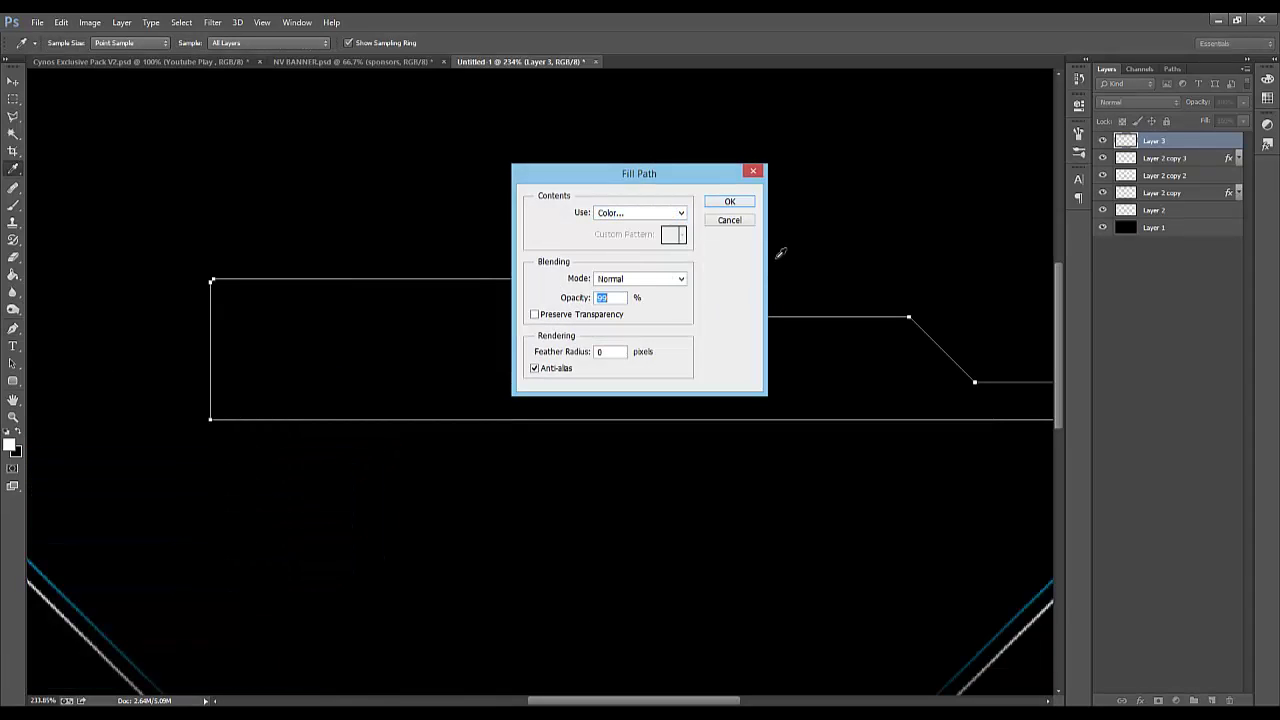
pyautogui.click(737, 204)
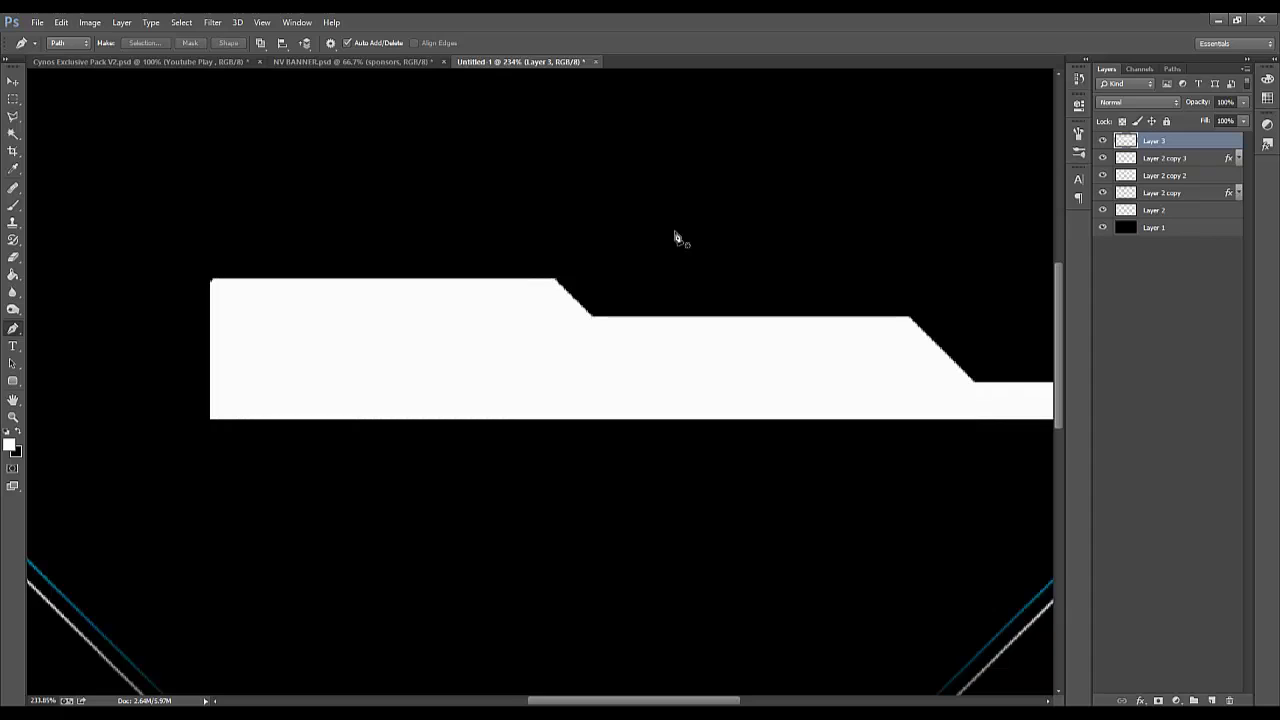
pyautogui.scroll(-4, 640, 260)
pyautogui.scroll(1, 588, 328)
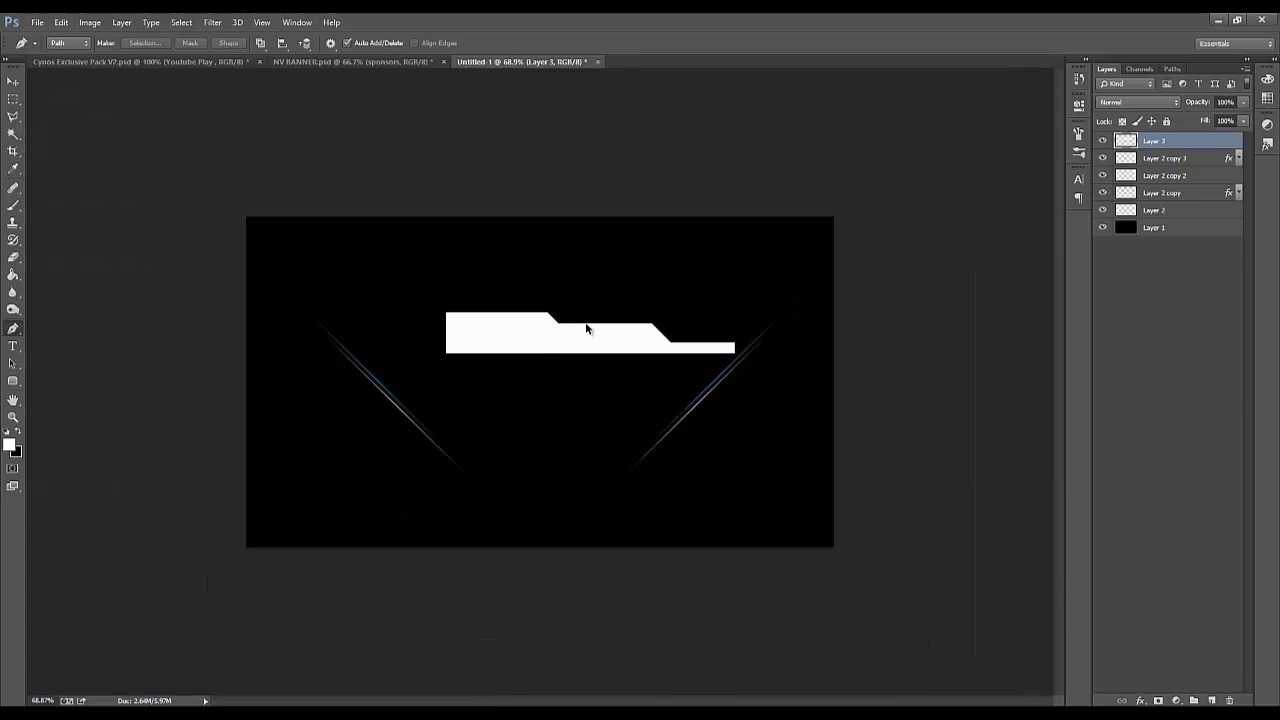
pyautogui.click(13, 80)
pyautogui.moveTo(648, 338); pyautogui.dragTo(410, 562)
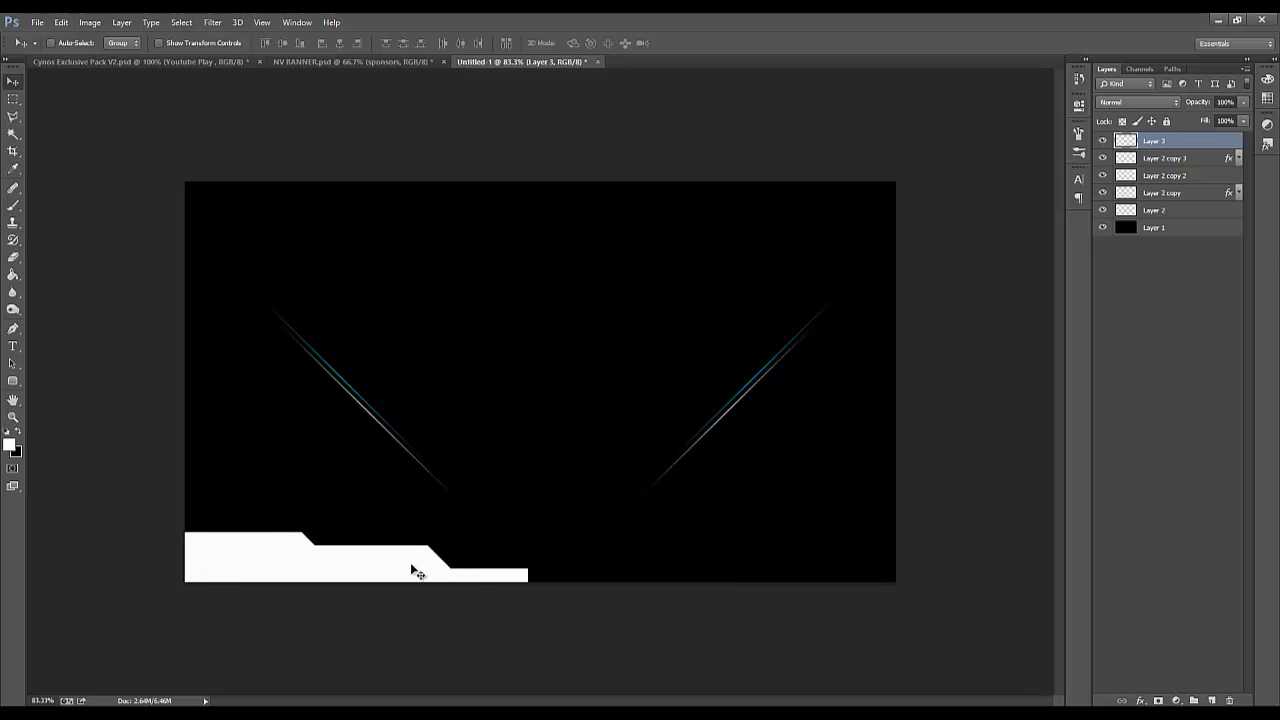
# Duplicate the white shape, flip the copy horizontally, and move it to the bottom right
pyautogui.hotkey('ctrl', 'j')
pyautogui.moveTo(440, 614); pyautogui.dragTo(674, 606)
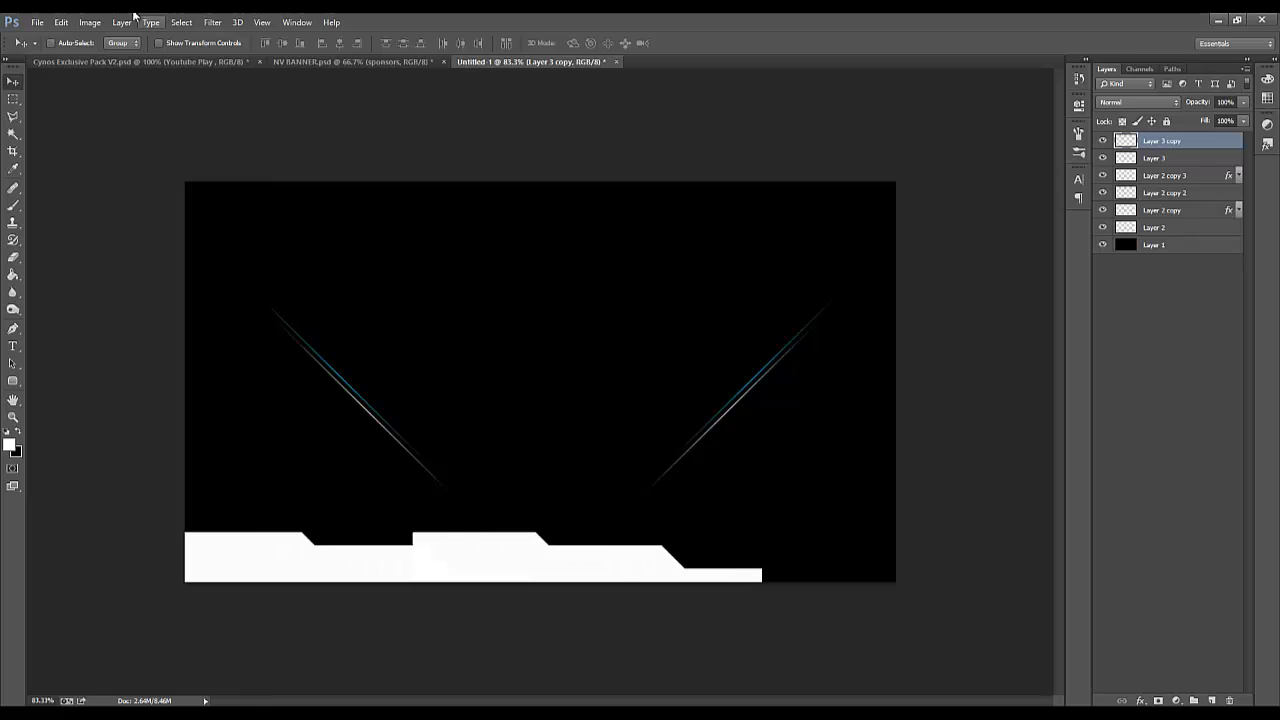
pyautogui.click(61, 22)
pyautogui.moveTo(205, 295)
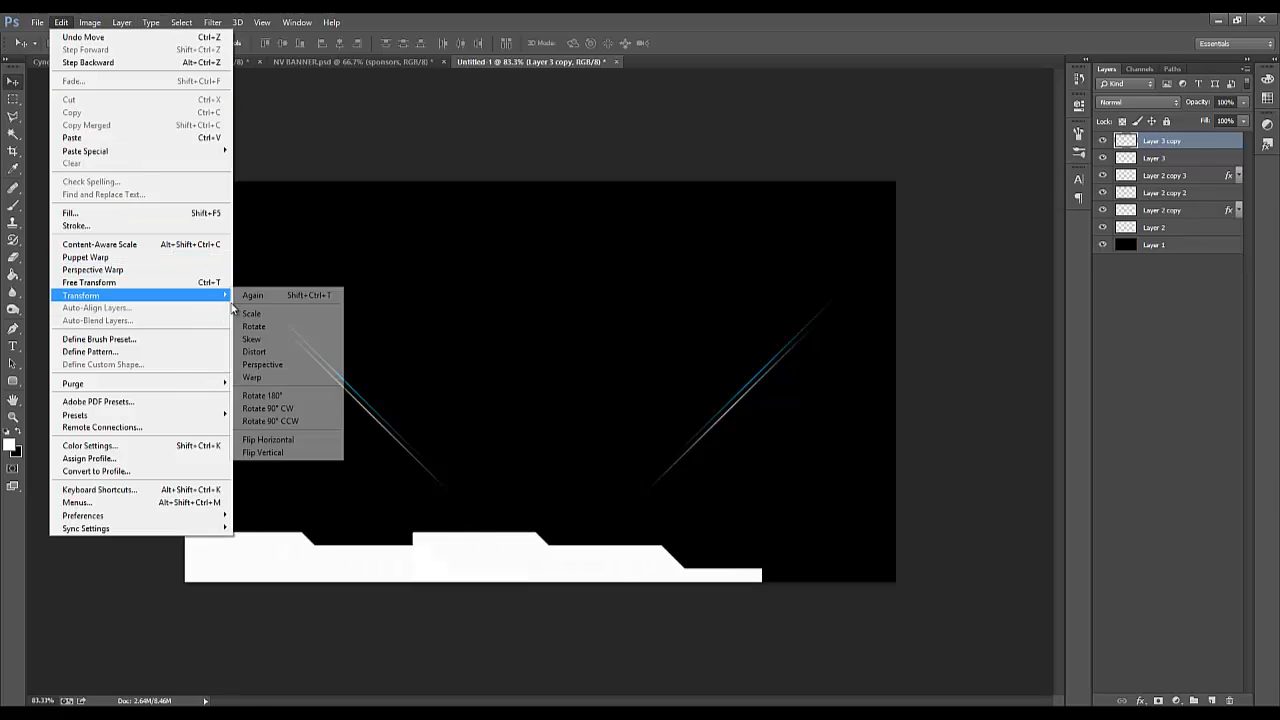
pyautogui.click(287, 452)
pyautogui.moveTo(486, 666); pyautogui.dragTo(617, 654)
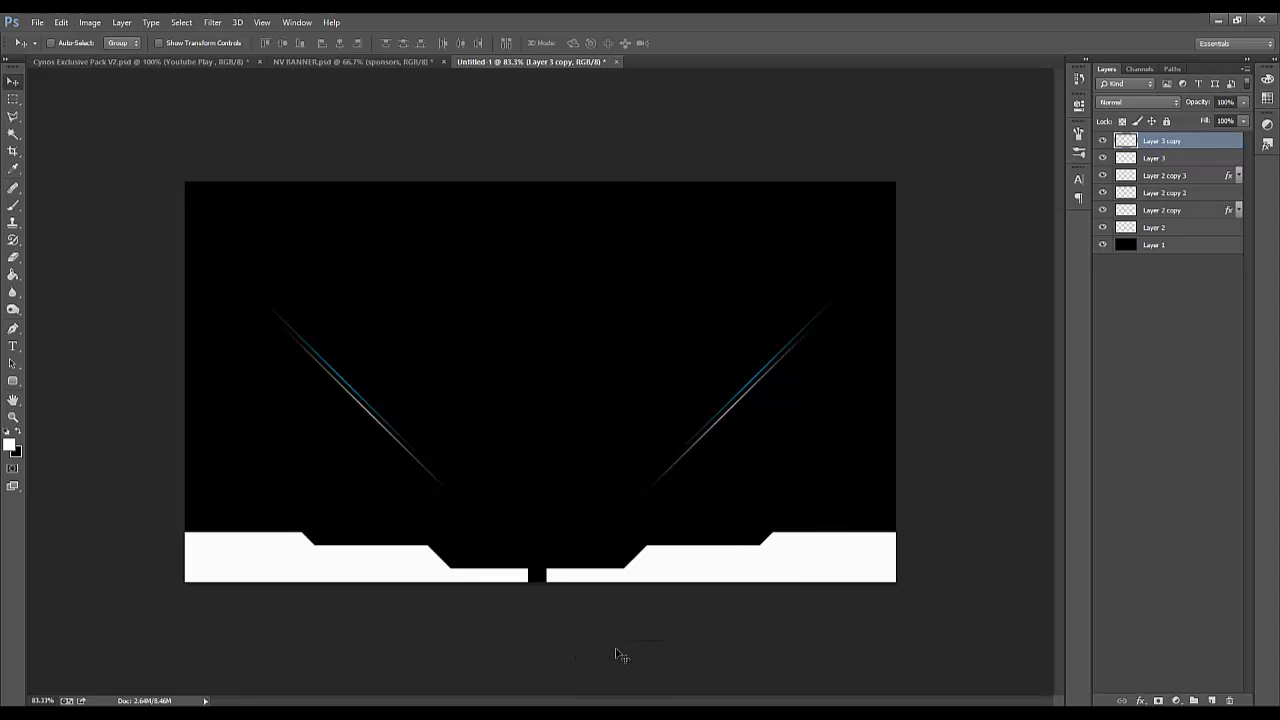
# Stretch both halves until they meet, then merge them into one layer
pyautogui.hotkey('ctrl', 't')
pyautogui.moveTo(545, 561); pyautogui.dragTo(537, 557)
pyautogui.click(600, 42)
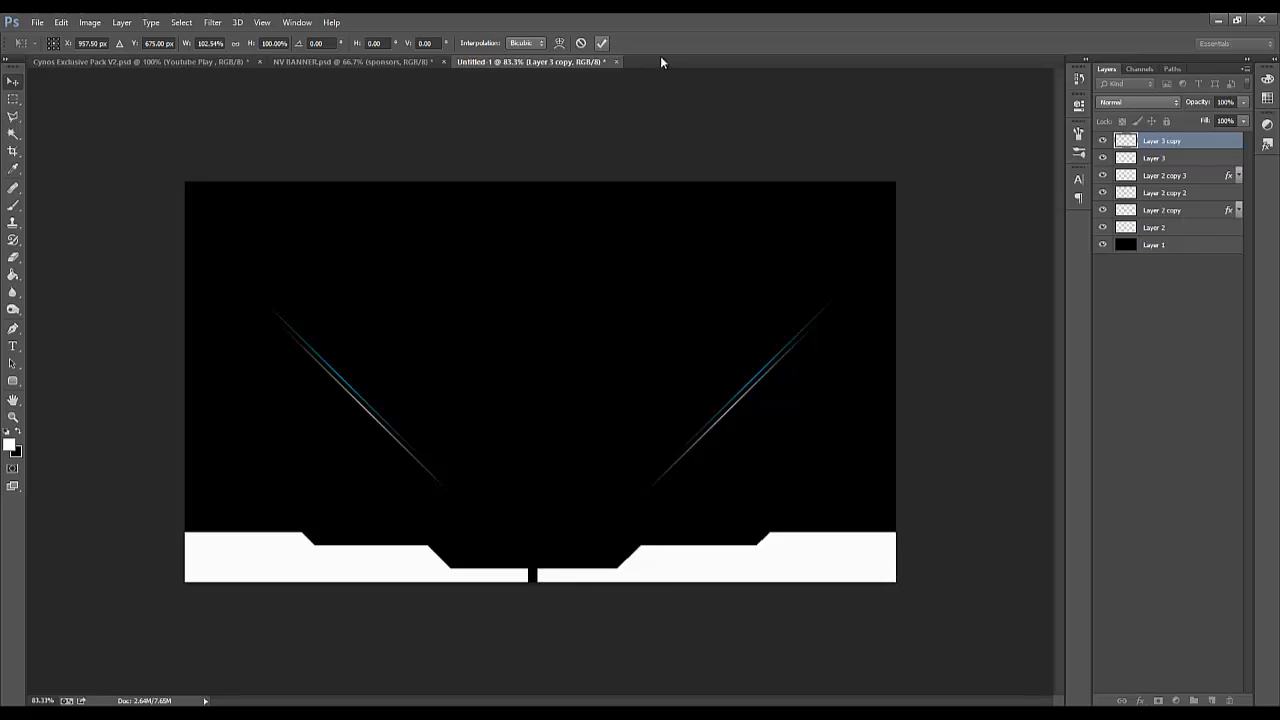
pyautogui.click(1158, 158)
pyautogui.hotkey('ctrl', 't')
pyautogui.moveTo(535, 563); pyautogui.dragTo(545, 563)
pyautogui.click(601, 43)
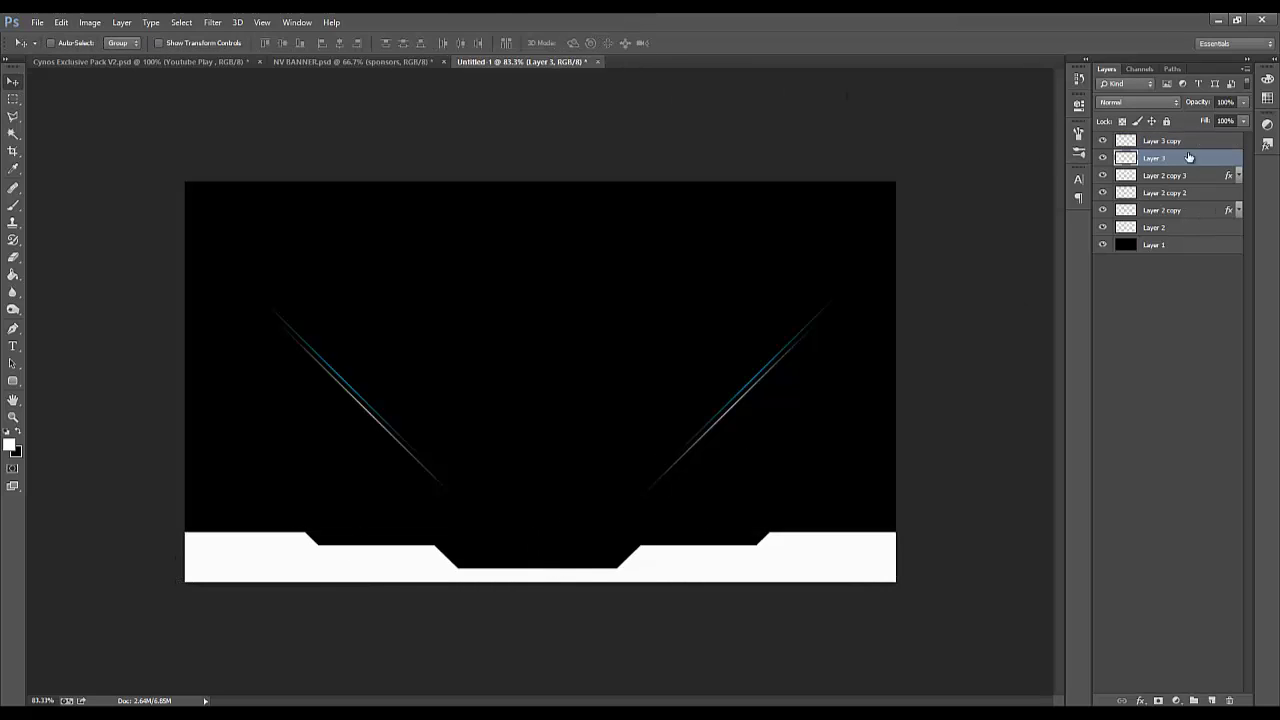
pyautogui.keyDown('shift'); pyautogui.click(1165, 141); pyautogui.keyUp('shift')
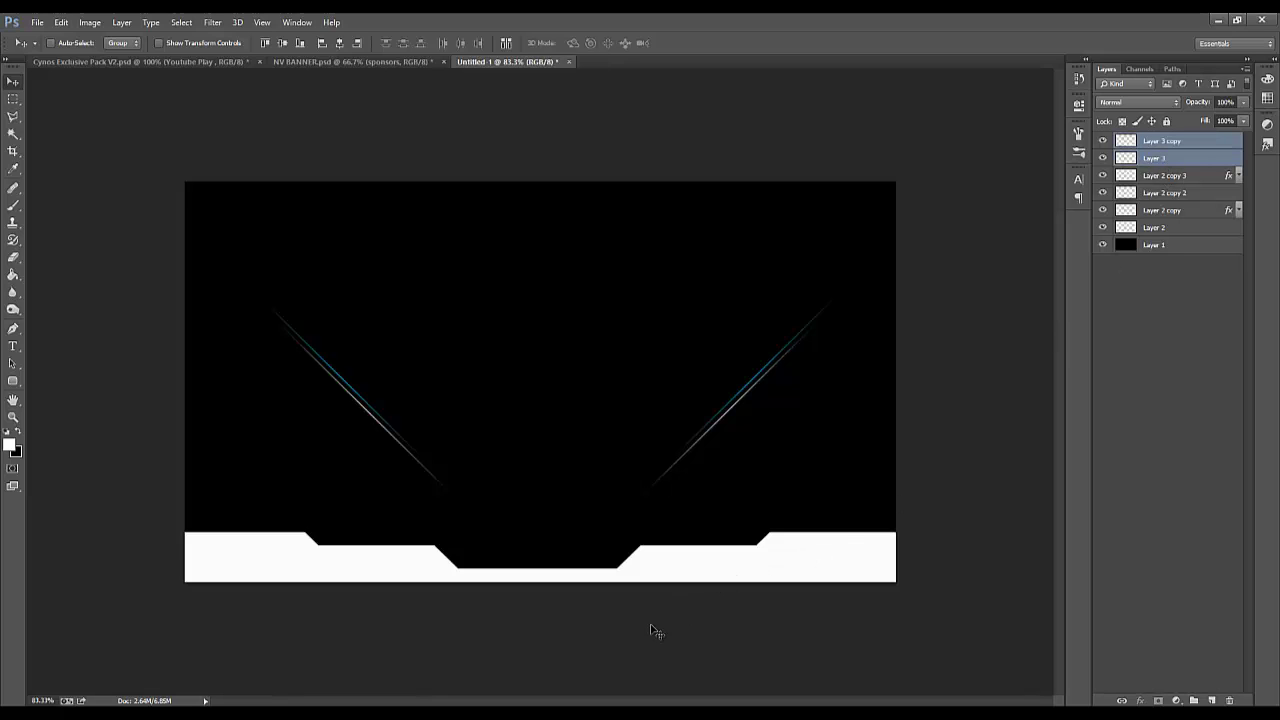
pyautogui.scroll(1, 848, 487)
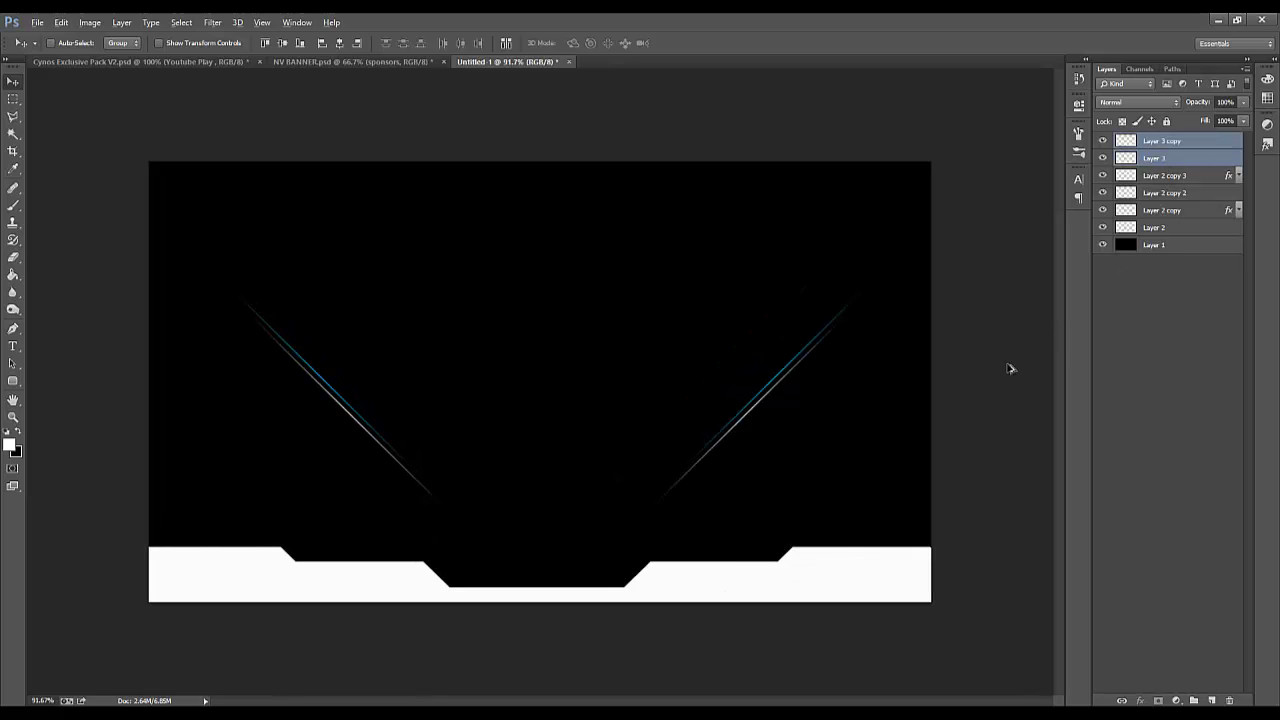
pyautogui.hotkey('ctrl', 'e')
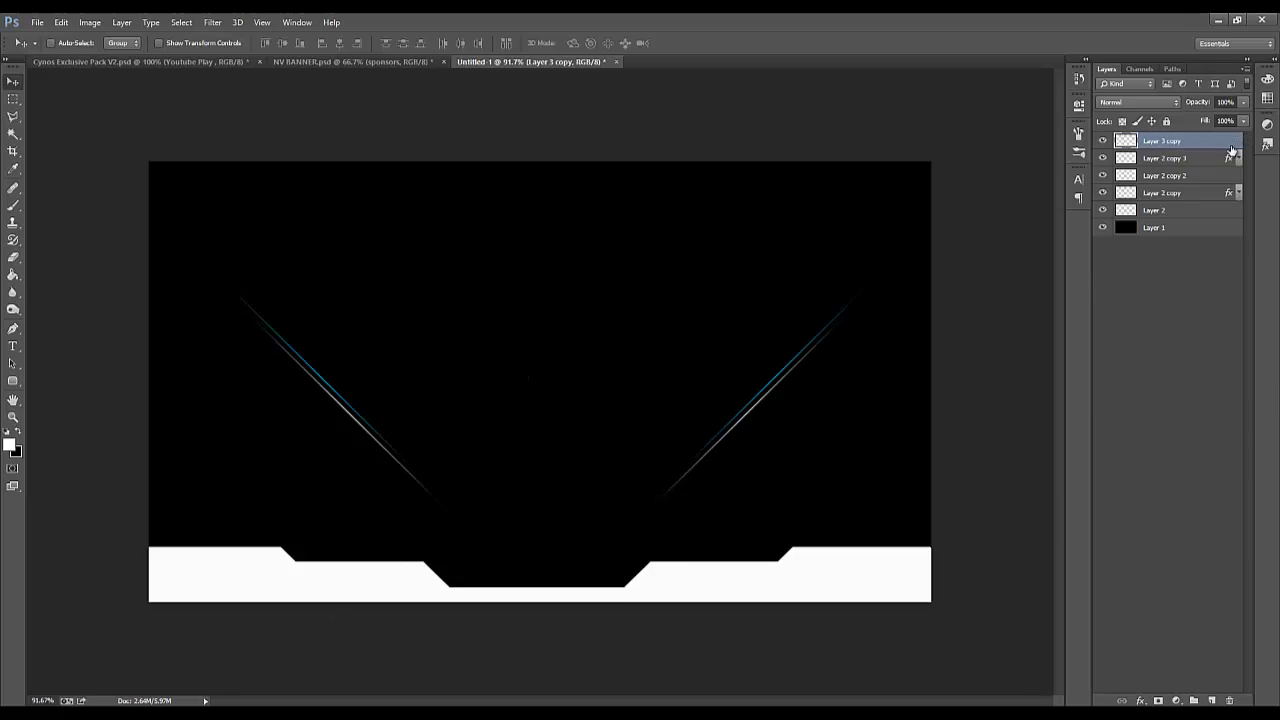
# Add a 1 px #009cff stroke to Layer 3 copy and lower its fill to 5%
pyautogui.doubleClick(1232, 149)
pyautogui.click(98, 351)
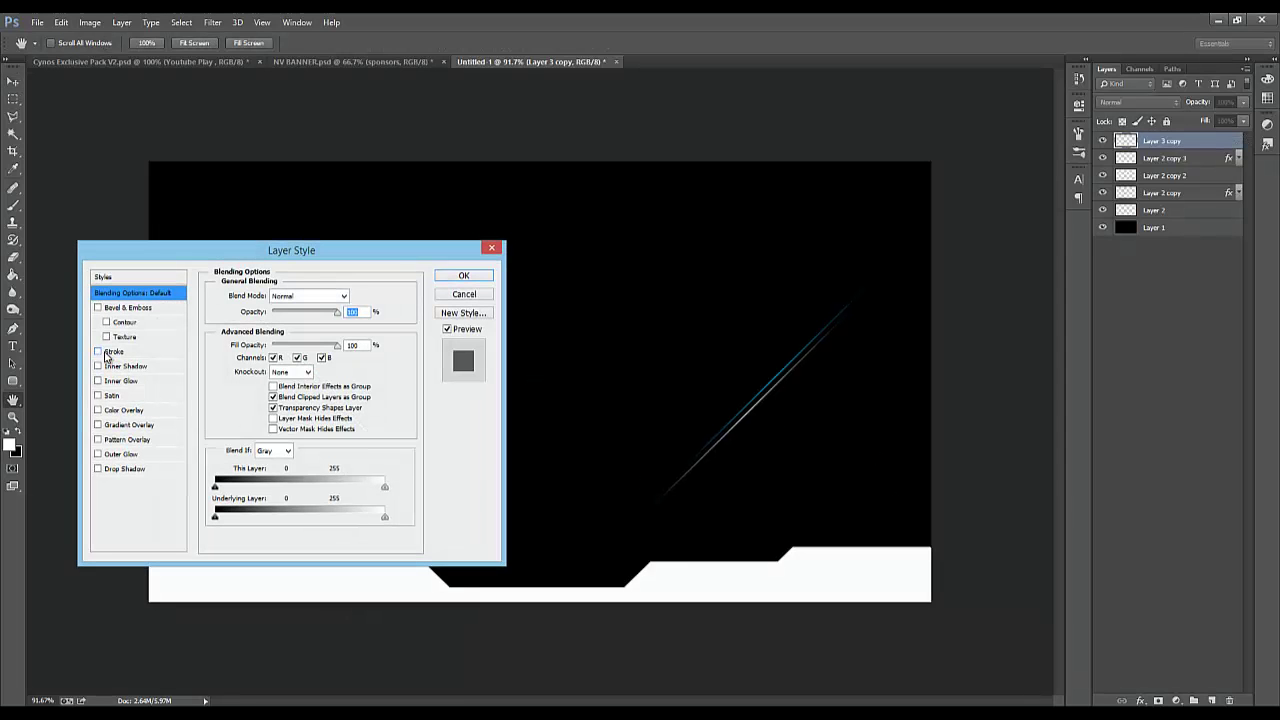
pyautogui.click(114, 351)
pyautogui.moveTo(263, 295); pyautogui.dragTo(256, 296)
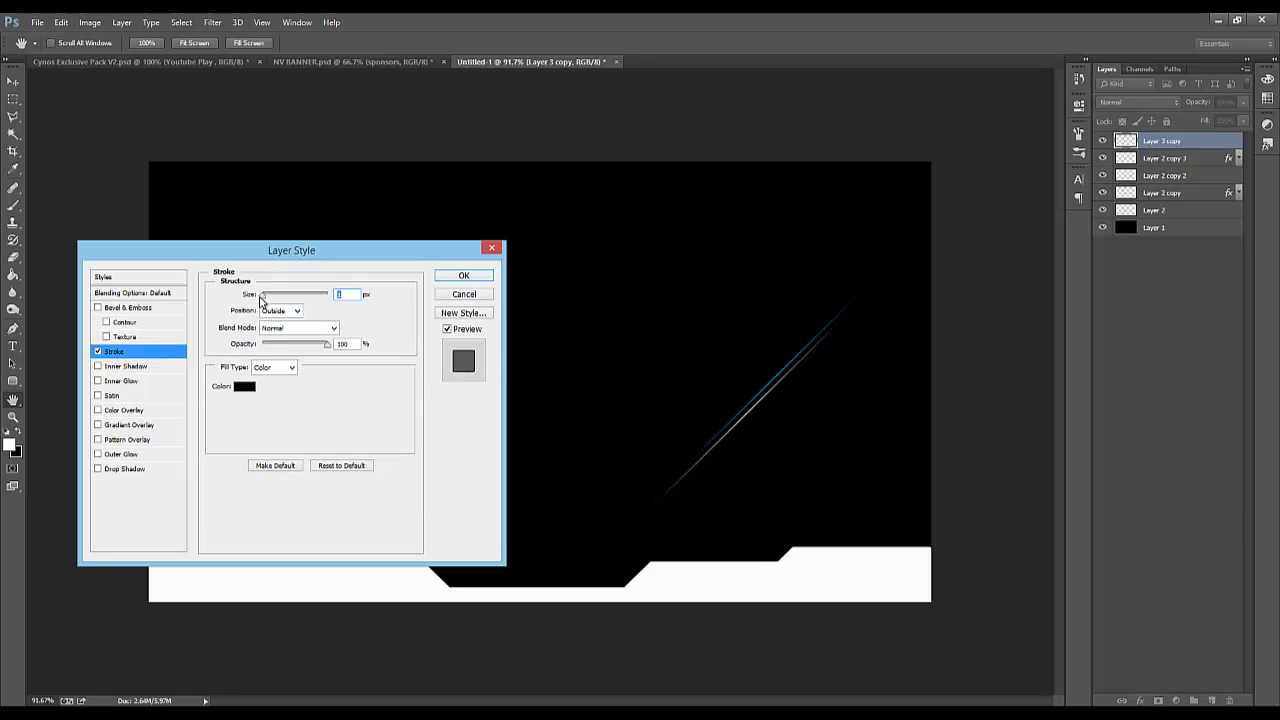
pyautogui.click(242, 389)
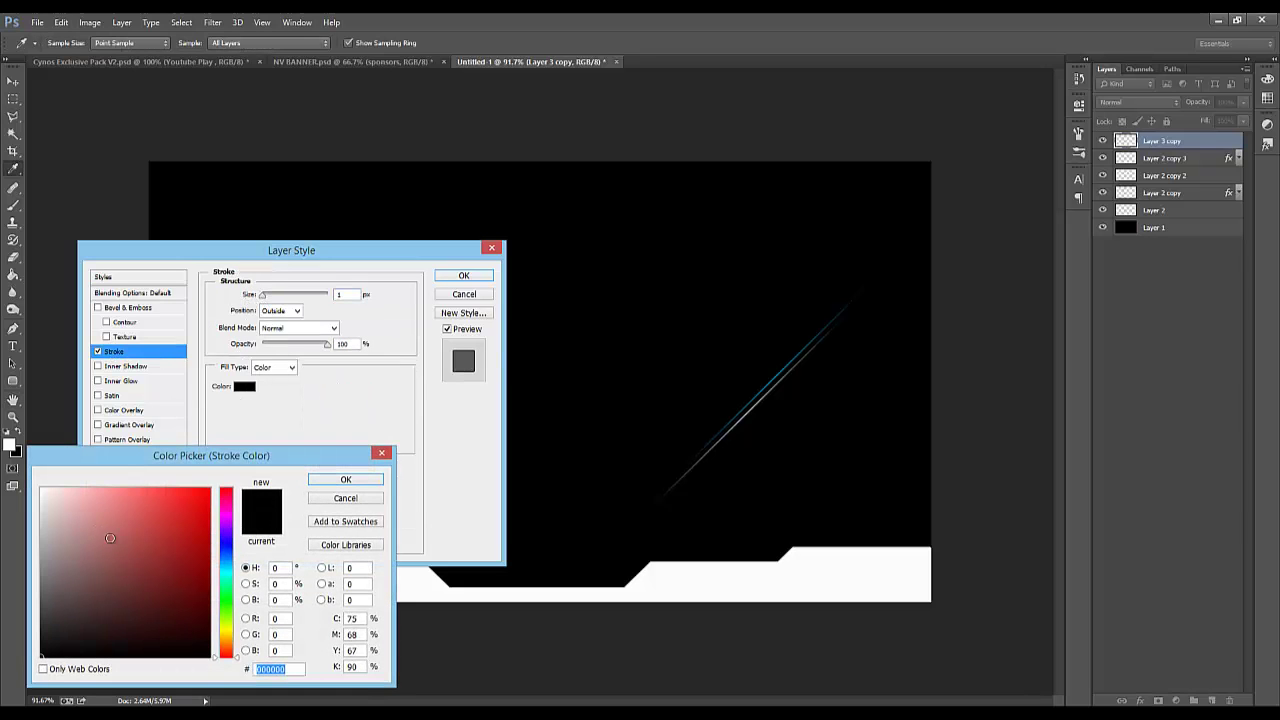
pyautogui.click(226, 561)
pyautogui.click(209, 490)
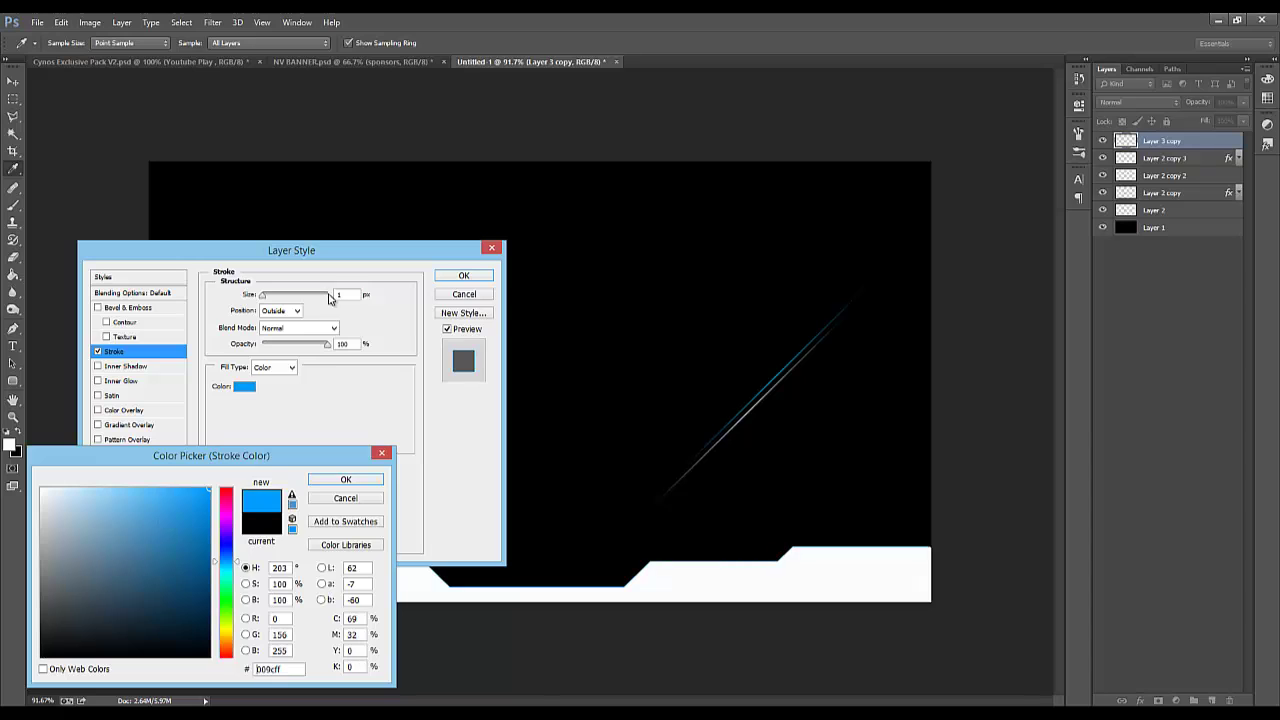
pyautogui.click(345, 481)
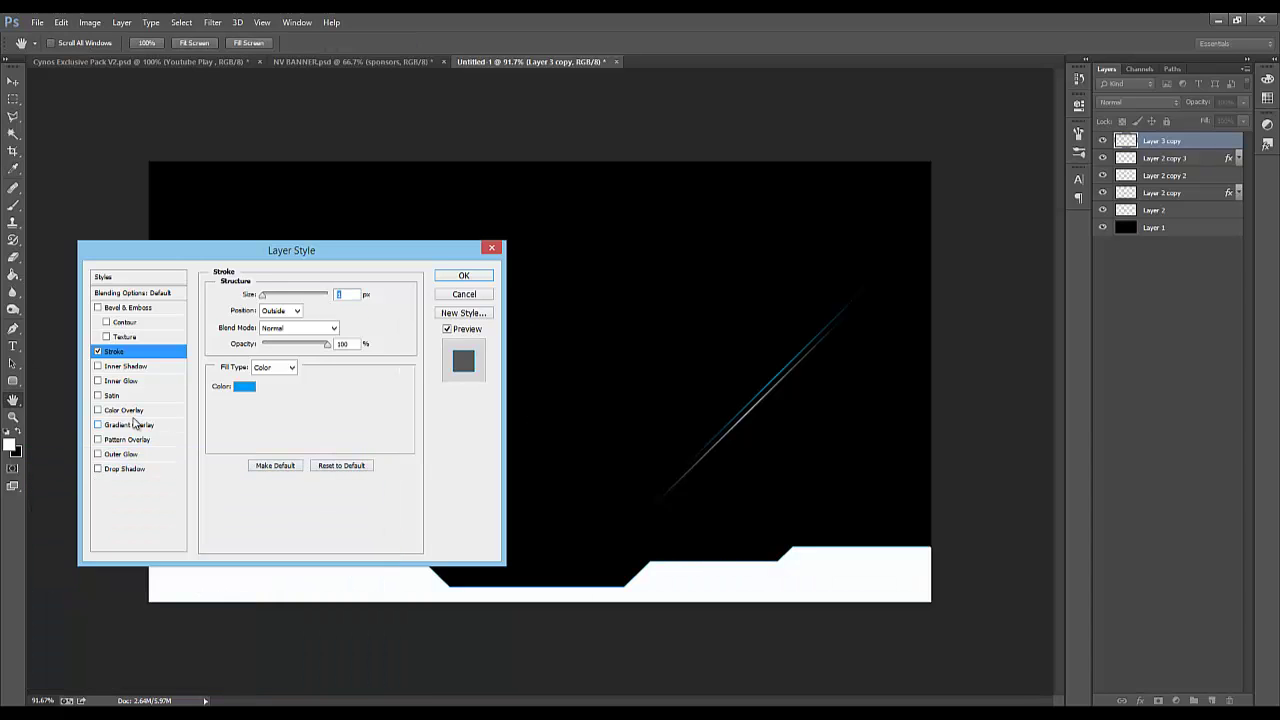
pyautogui.click(459, 279)
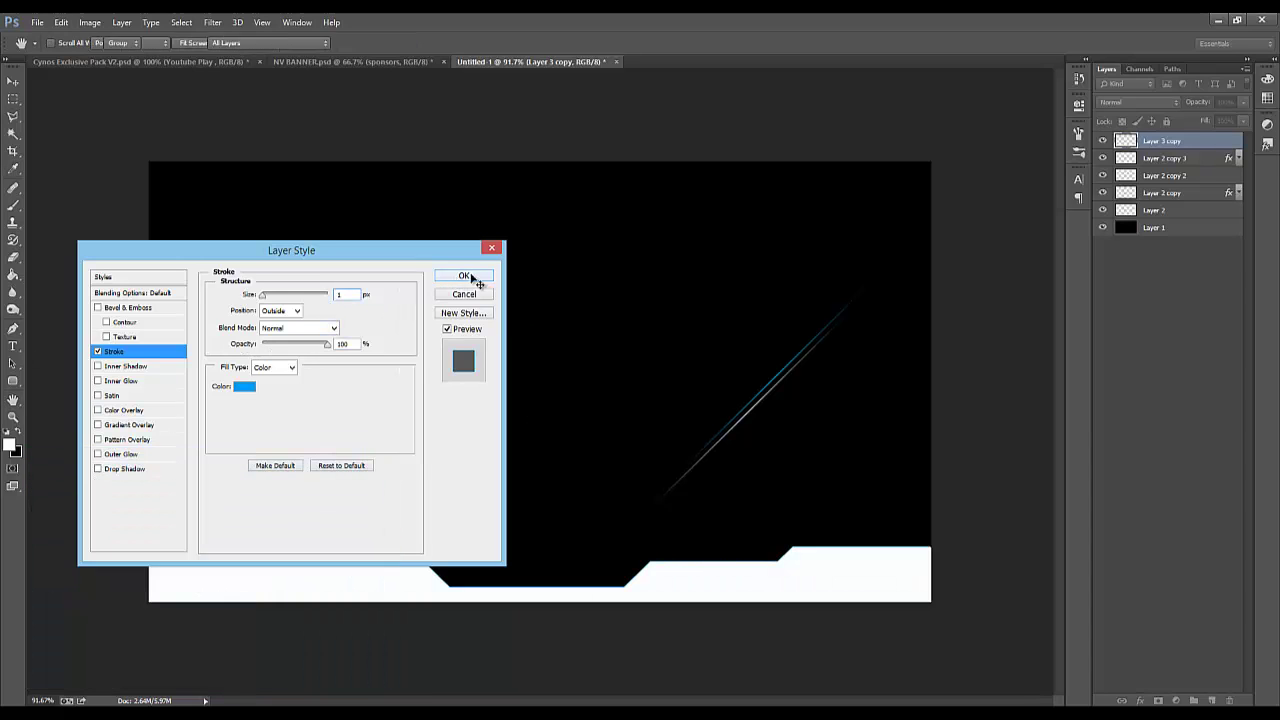
pyautogui.moveTo(1242, 140); pyautogui.dragTo(1173, 146)
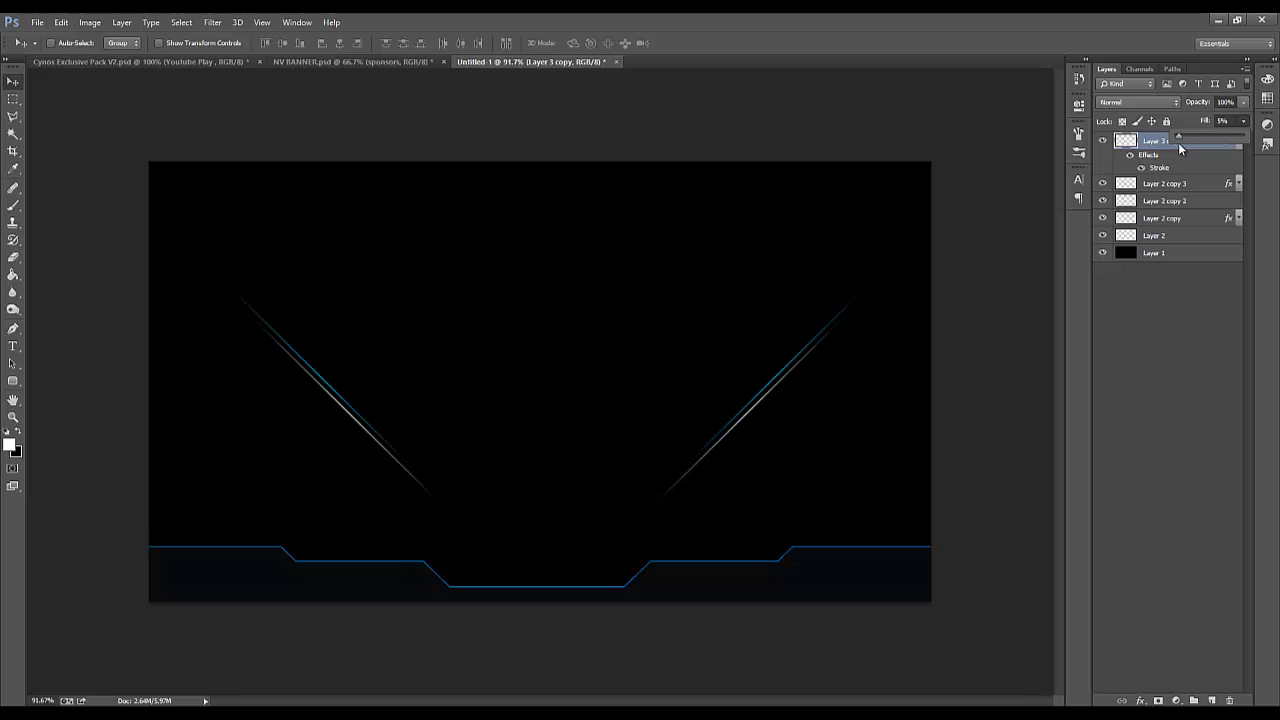
# Add an Inner Shadow to Layer 3 copy at 100% opacity, distance 0 and size 35
pyautogui.doubleClick(1168, 141)
pyautogui.doubleClick(1195, 142)
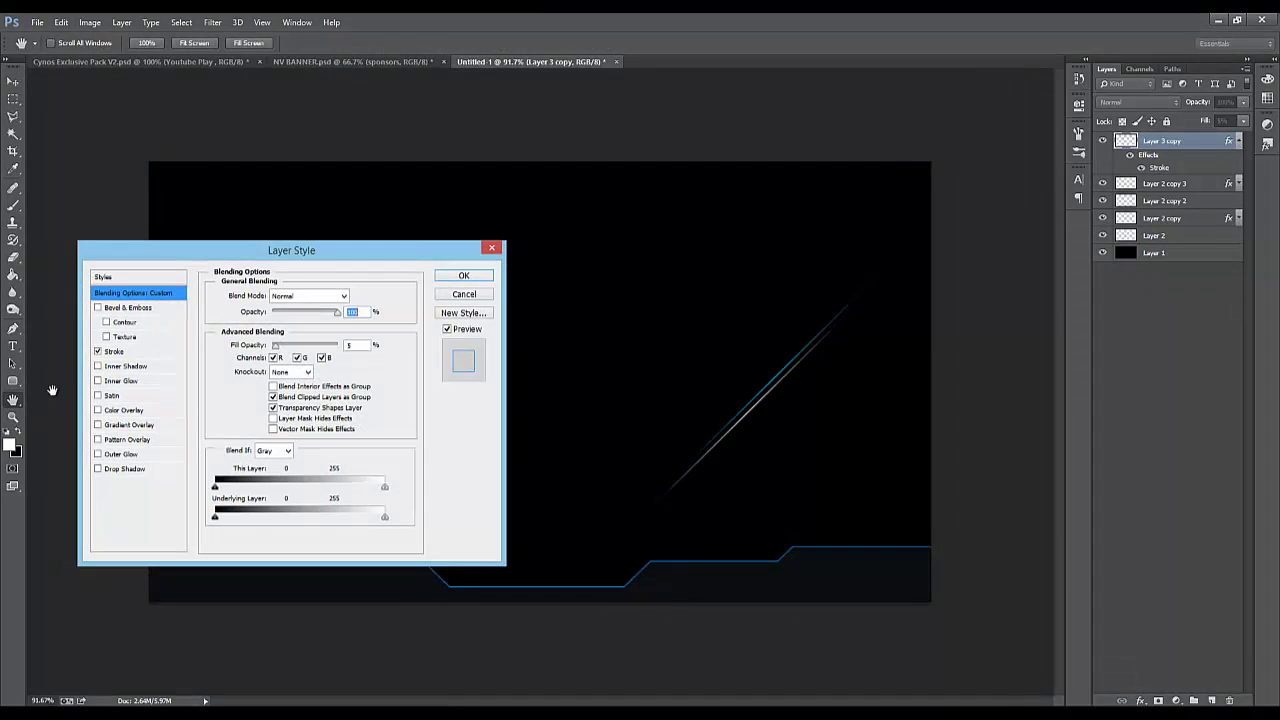
pyautogui.click(117, 369)
pyautogui.moveTo(266, 354); pyautogui.dragTo(281, 390)
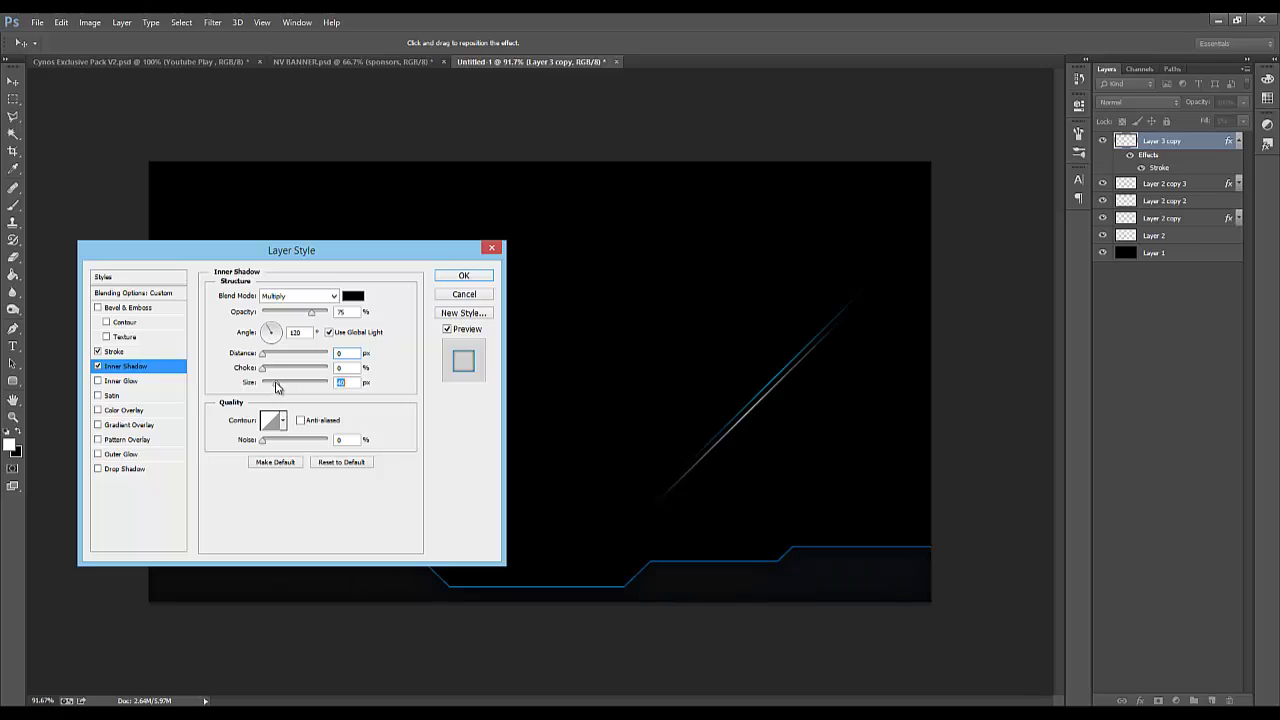
pyautogui.moveTo(311, 312); pyautogui.dragTo(348, 314)
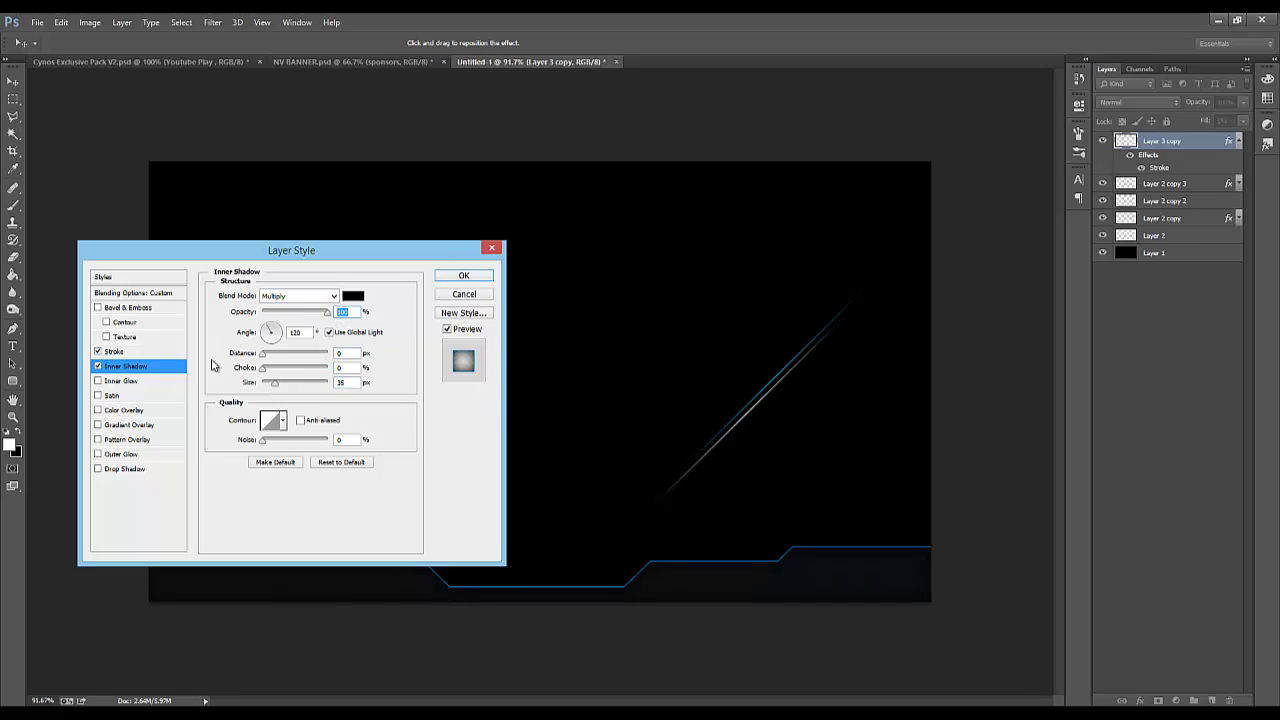
pyautogui.click(463, 276)
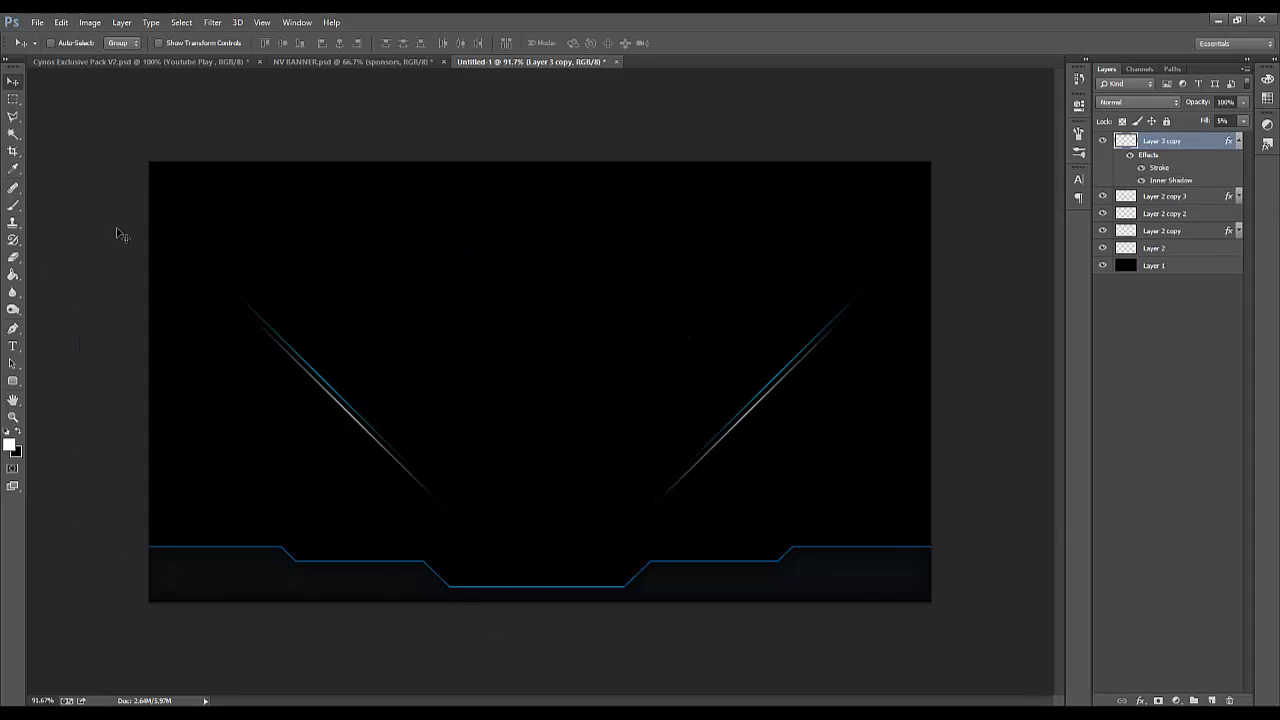
# Switch to the Pen tool and create a new empty layer for the streak
pyautogui.click(13, 347)
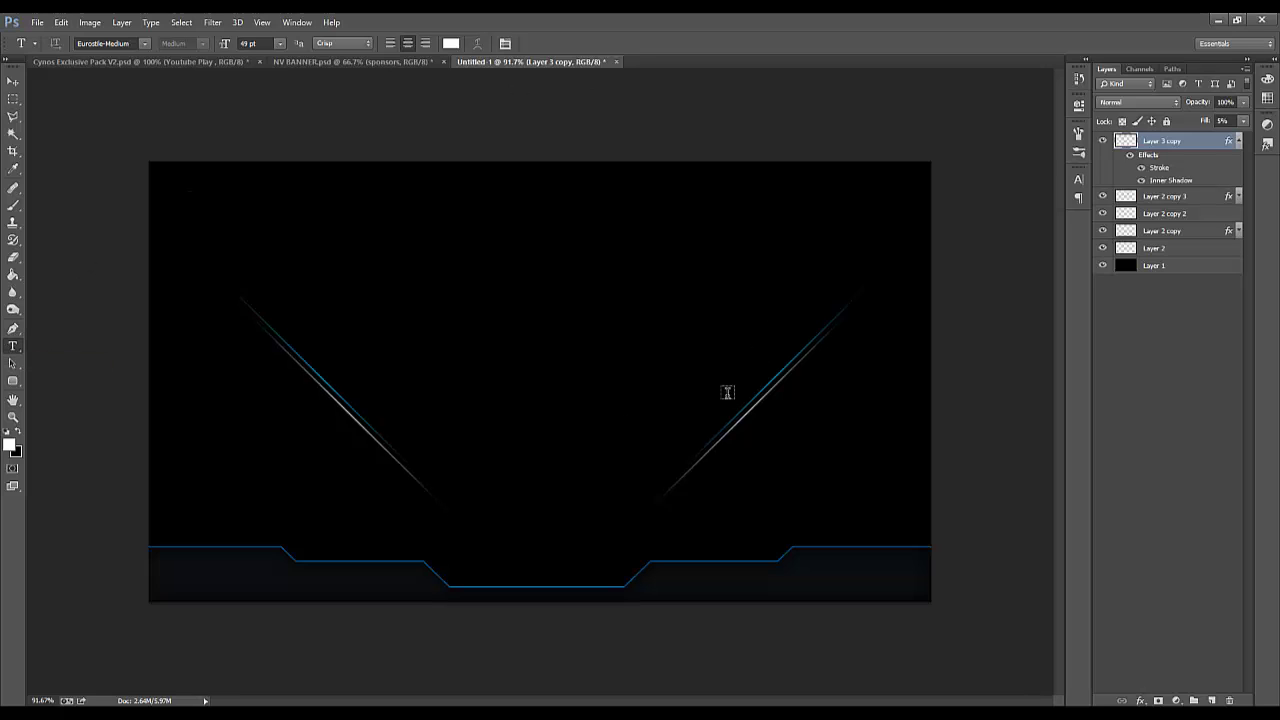
pyautogui.click(13, 328)
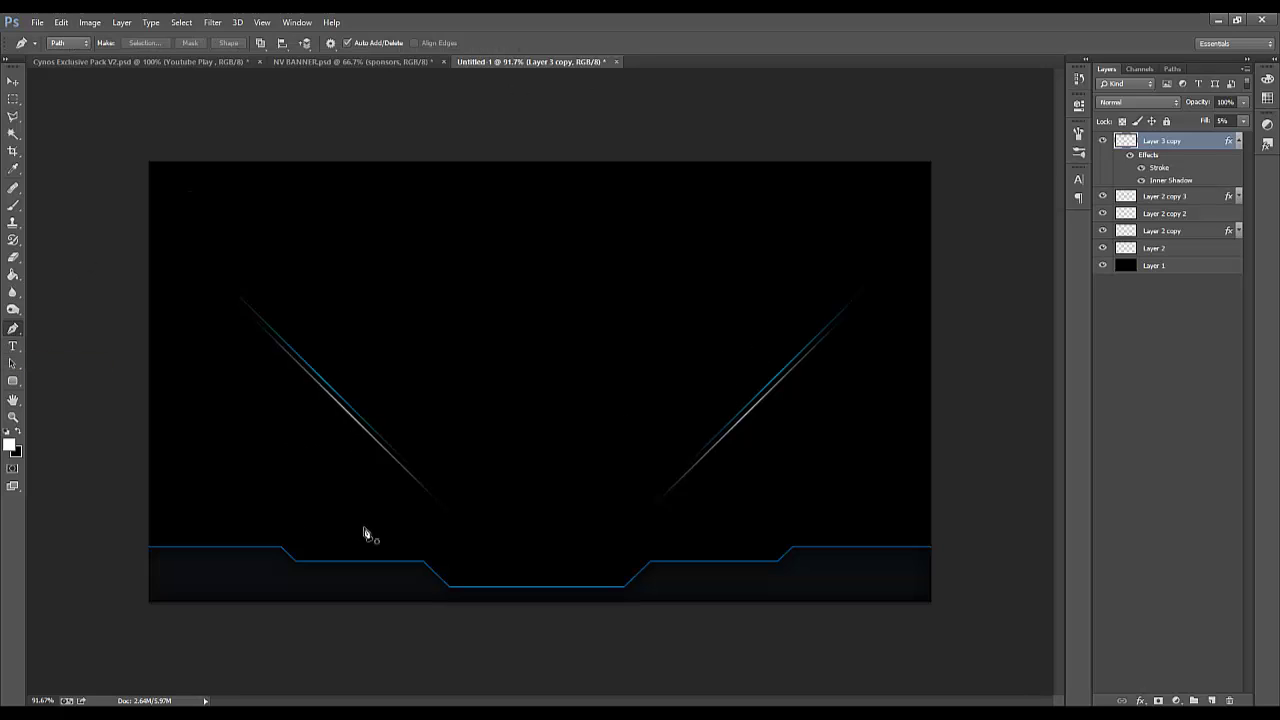
pyautogui.click(1211, 700)
# Trace a three-point path along the outline's left step and stroke it white
pyautogui.click(155, 541)
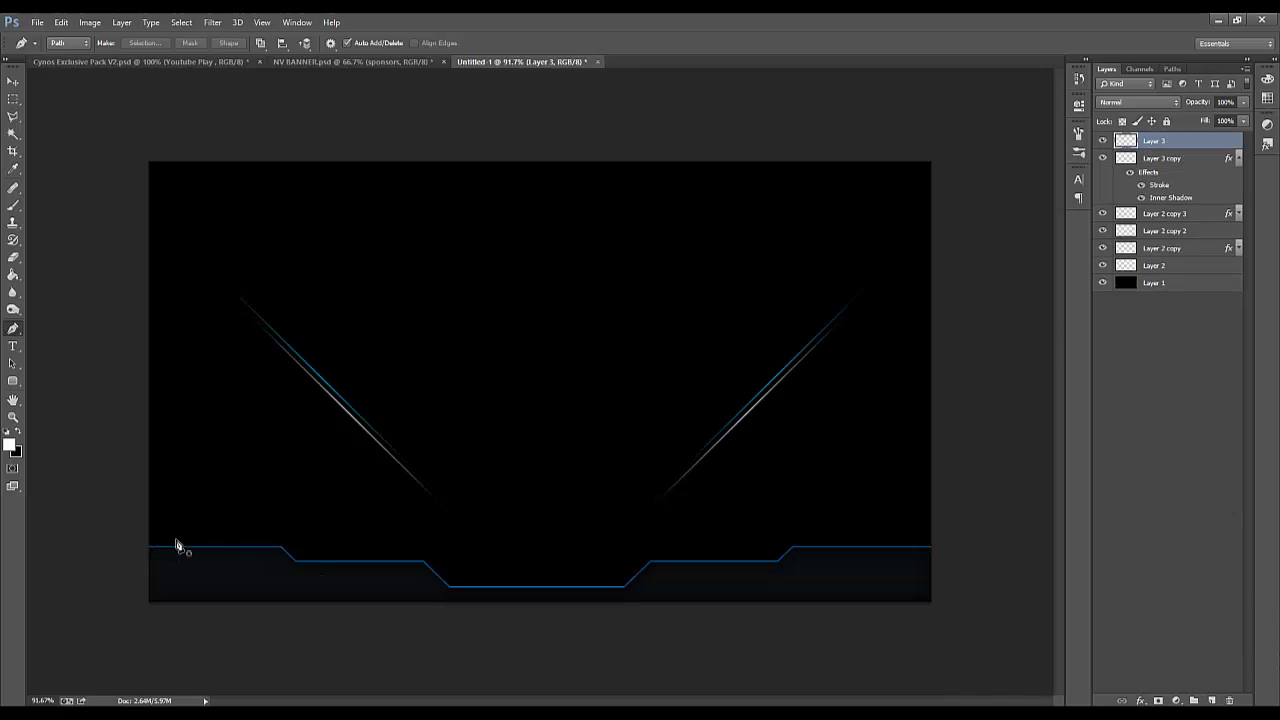
pyautogui.keyDown('shift'); pyautogui.click(292, 556); pyautogui.keyUp('shift')
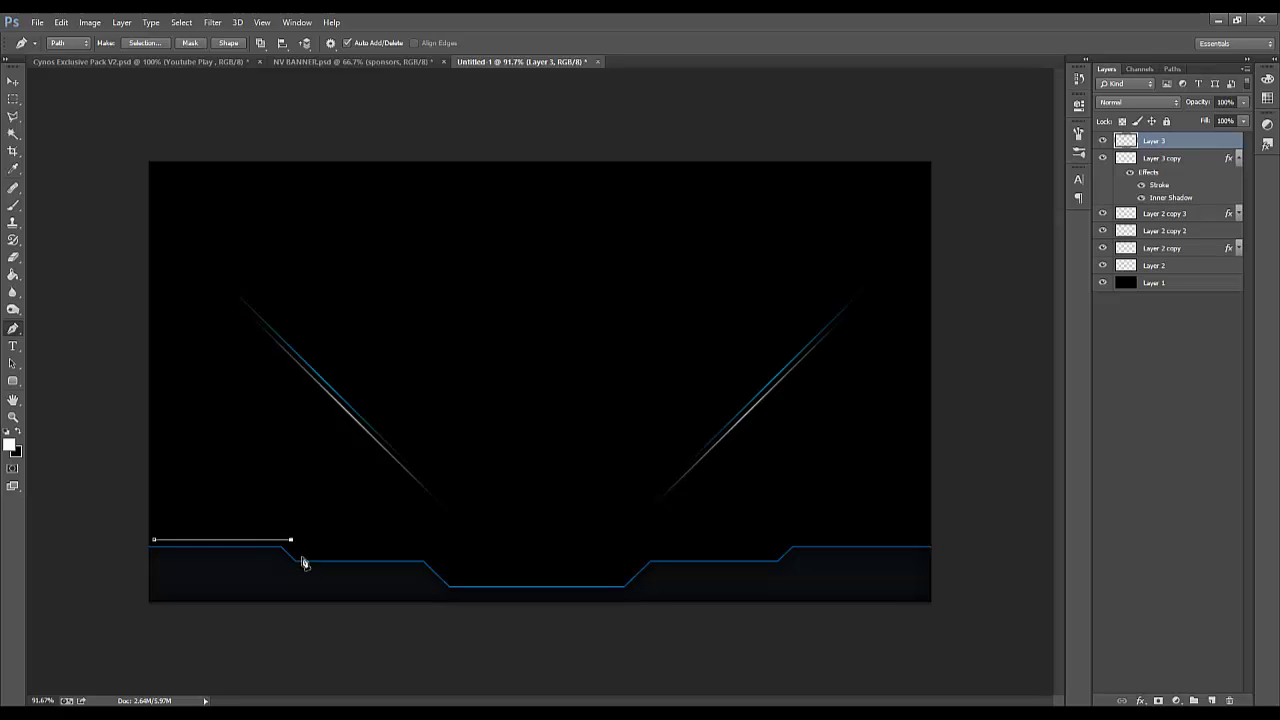
pyautogui.keyDown('shift'); pyautogui.click(432, 560); pyautogui.keyUp('shift')
pyautogui.rightClick(390, 567)
pyautogui.click(430, 326)
pyautogui.click(729, 253)
pyautogui.press('Return')
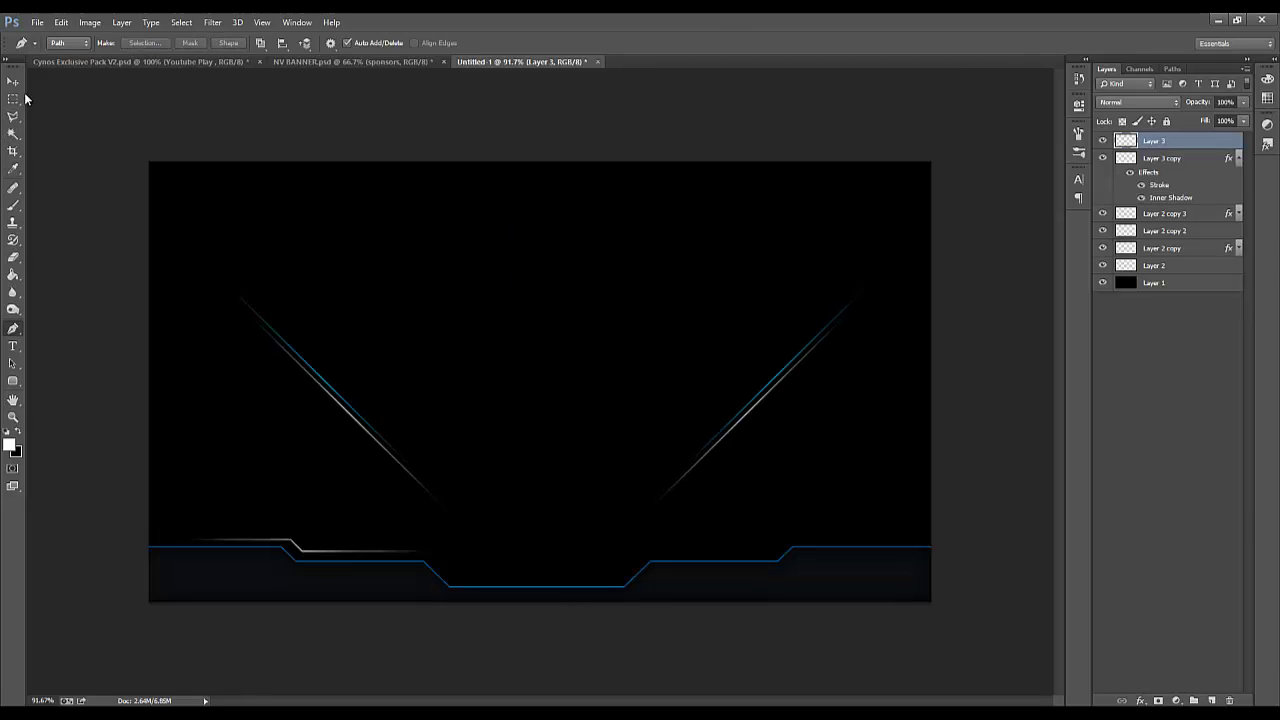
pyautogui.press('v')
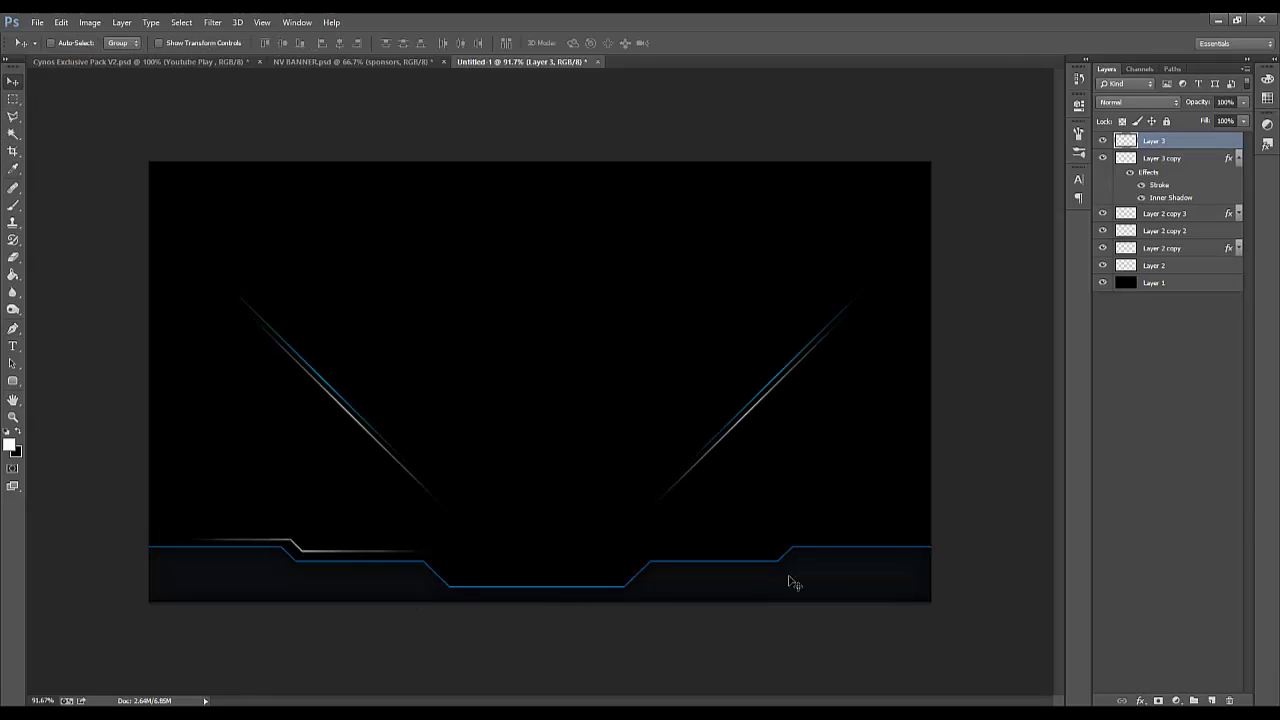
# Duplicate the streak, merge it with Layer 3, then duplicate again and nudge right
pyautogui.hotkey('ctrl', 'j')
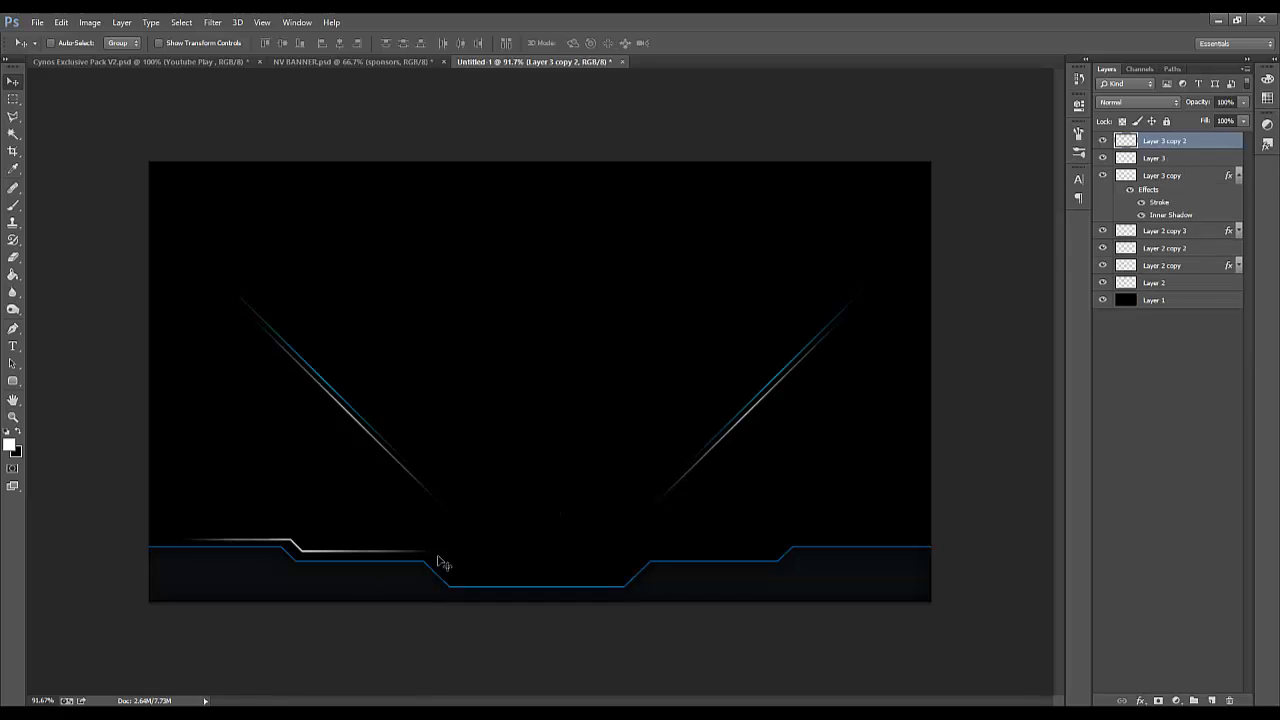
pyautogui.keyDown('shift'); pyautogui.click(1190, 156); pyautogui.keyUp('shift')
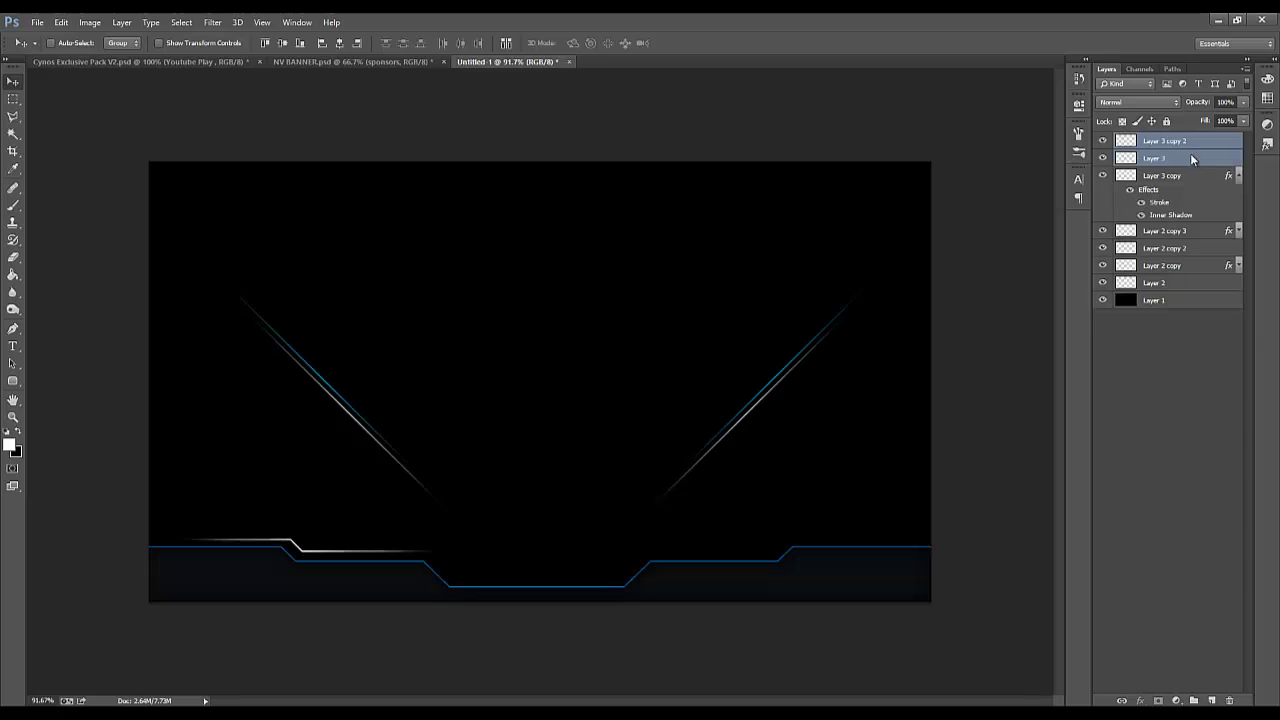
pyautogui.hotkey('ctrl', 'e')
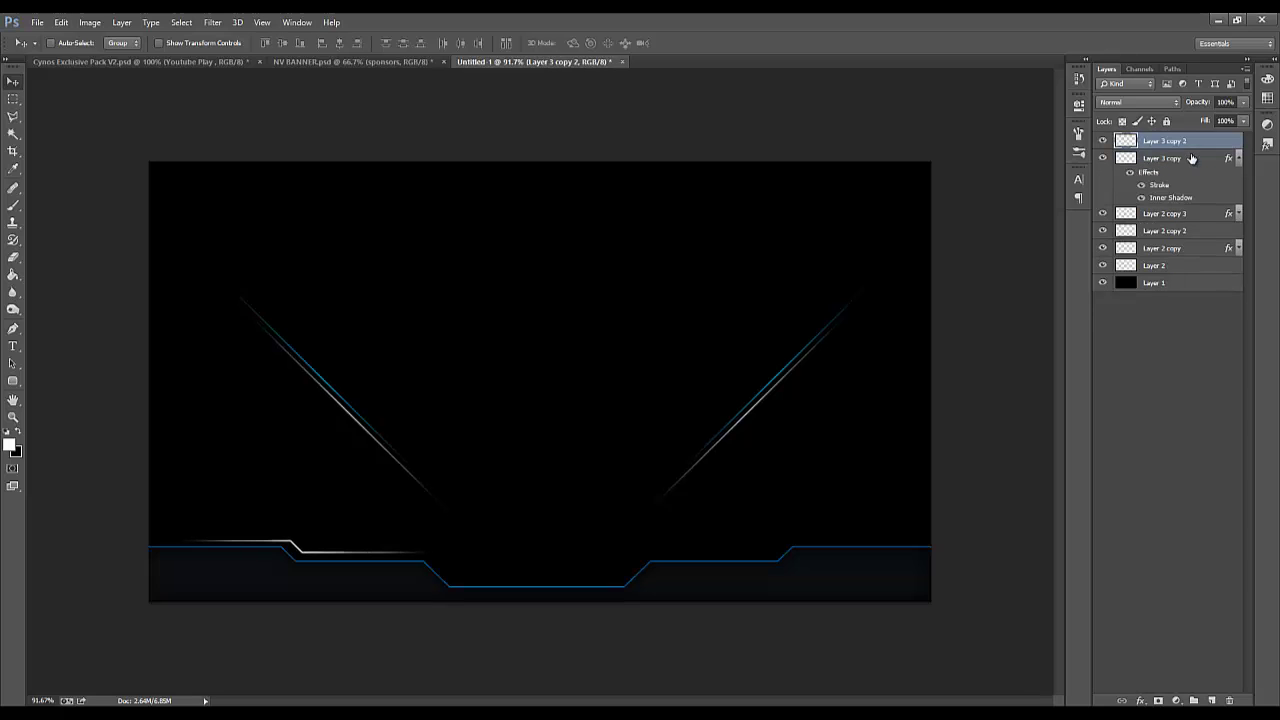
pyautogui.hotkey('ctrl', 'j')
pyautogui.press('Right')
pyautogui.press('Right')
pyautogui.press('Right')
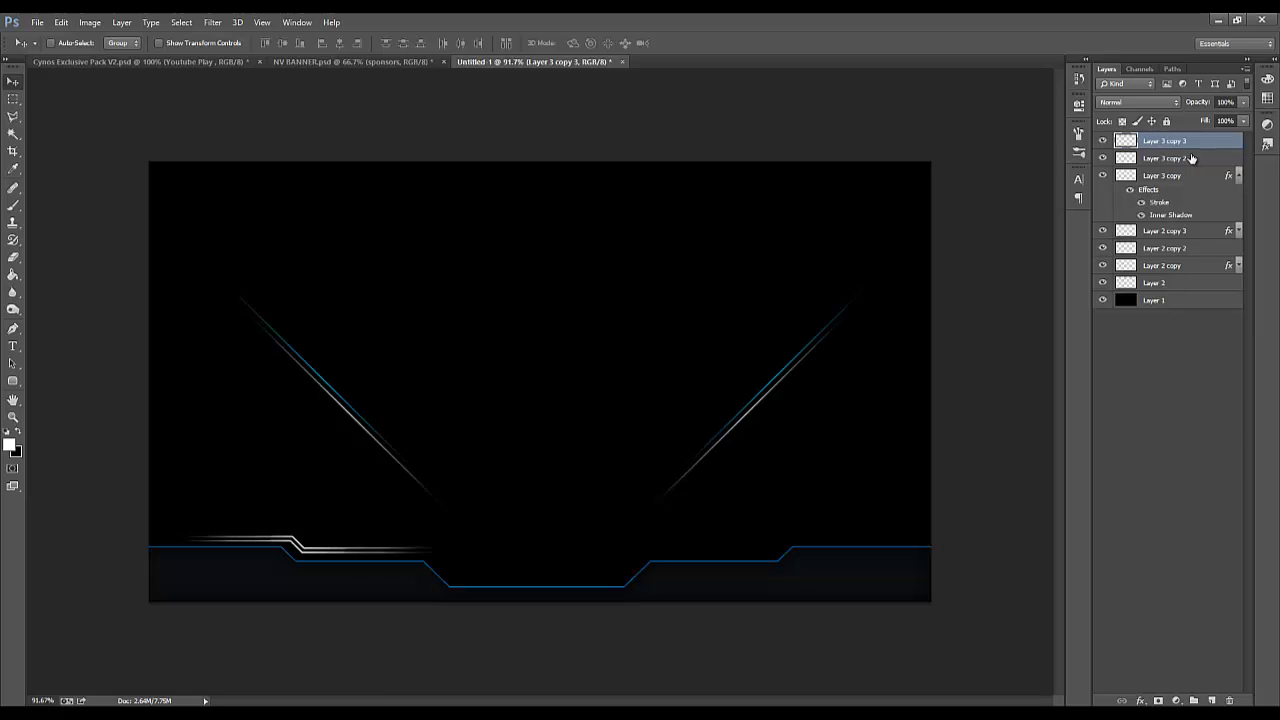
# Give Layer 3 copy 3 a Color Overlay in blue #3689c3
pyautogui.doubleClick(1216, 143)
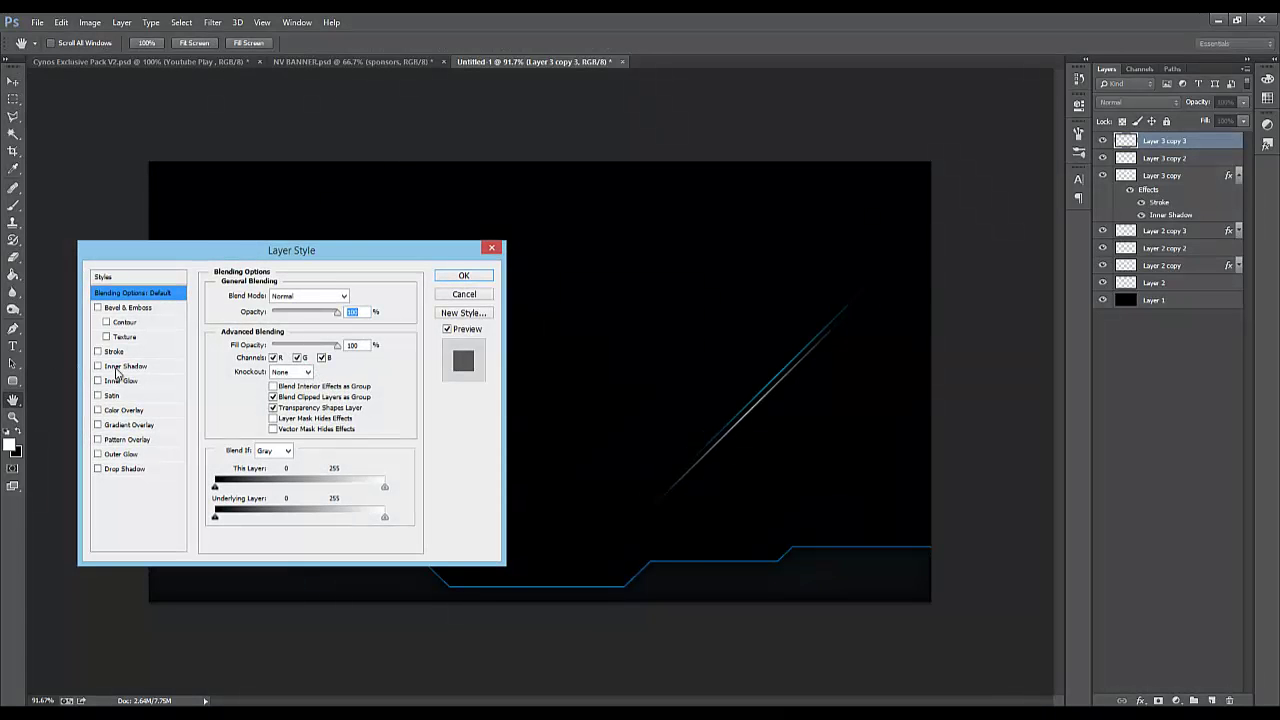
pyautogui.moveTo(370, 241); pyautogui.dragTo(830, 157)
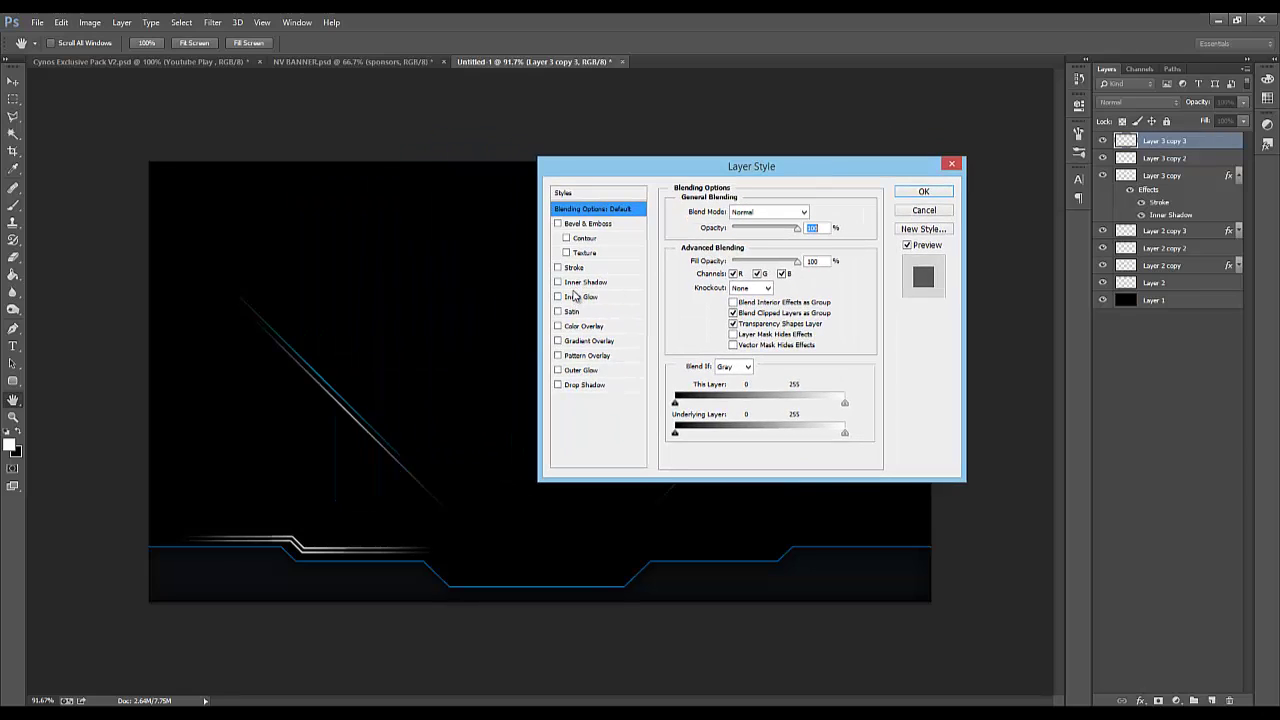
pyautogui.click(559, 326)
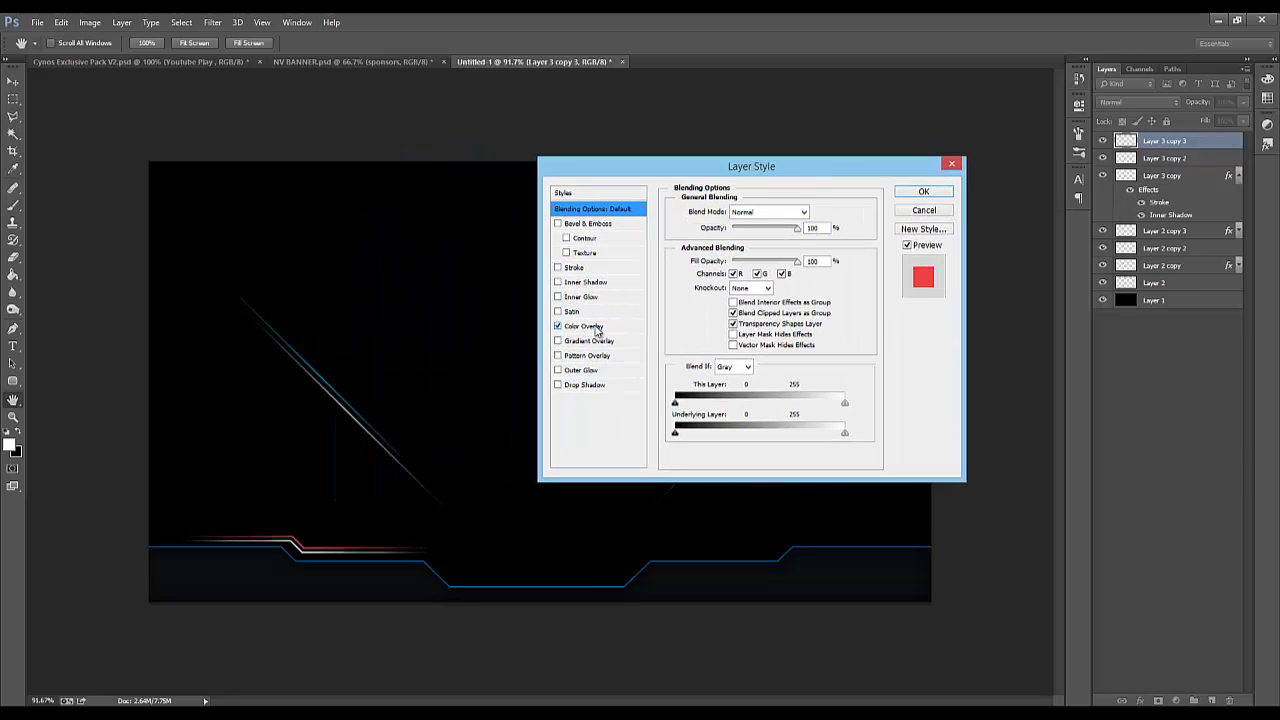
pyautogui.click(592, 326)
pyautogui.click(818, 211)
pyautogui.click(226, 561)
pyautogui.click(348, 480)
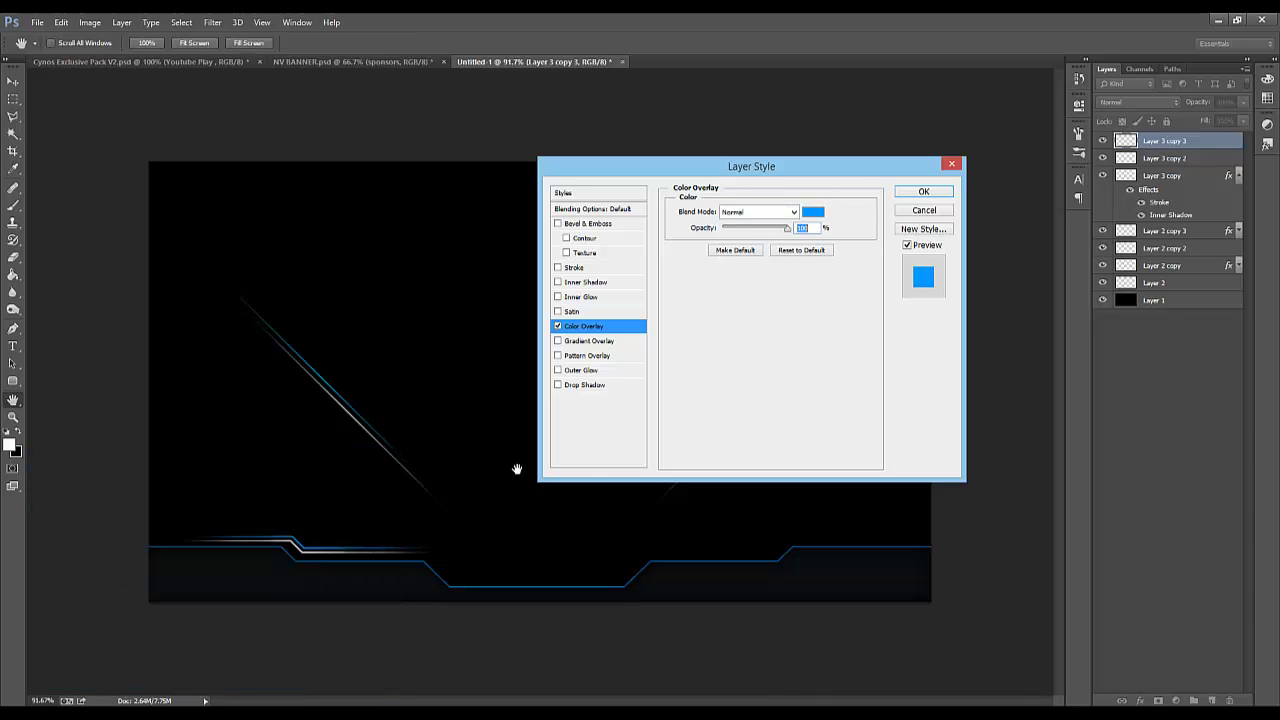
pyautogui.click(924, 192)
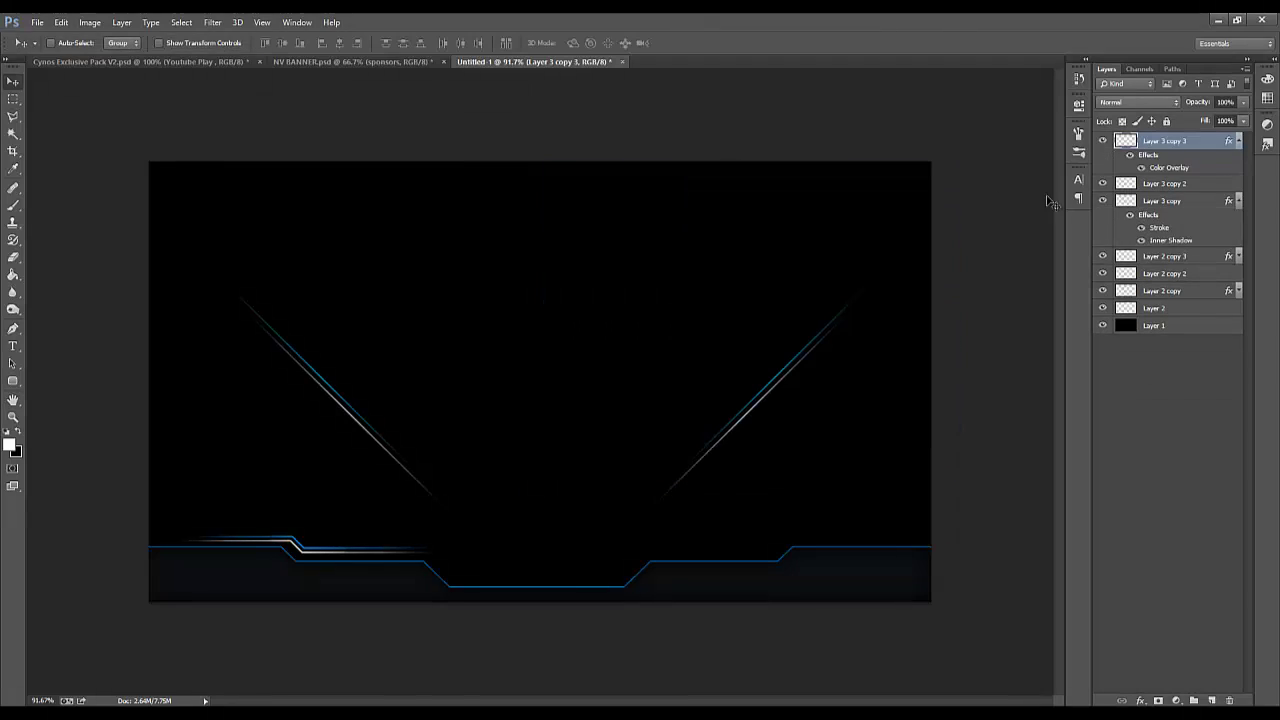
pyautogui.click(1237, 146)
# Duplicate both streak layers, flip them horizontally, and move them onto the panel's right step
pyautogui.keyDown('shift'); pyautogui.click(1228, 158); pyautogui.keyUp('shift')
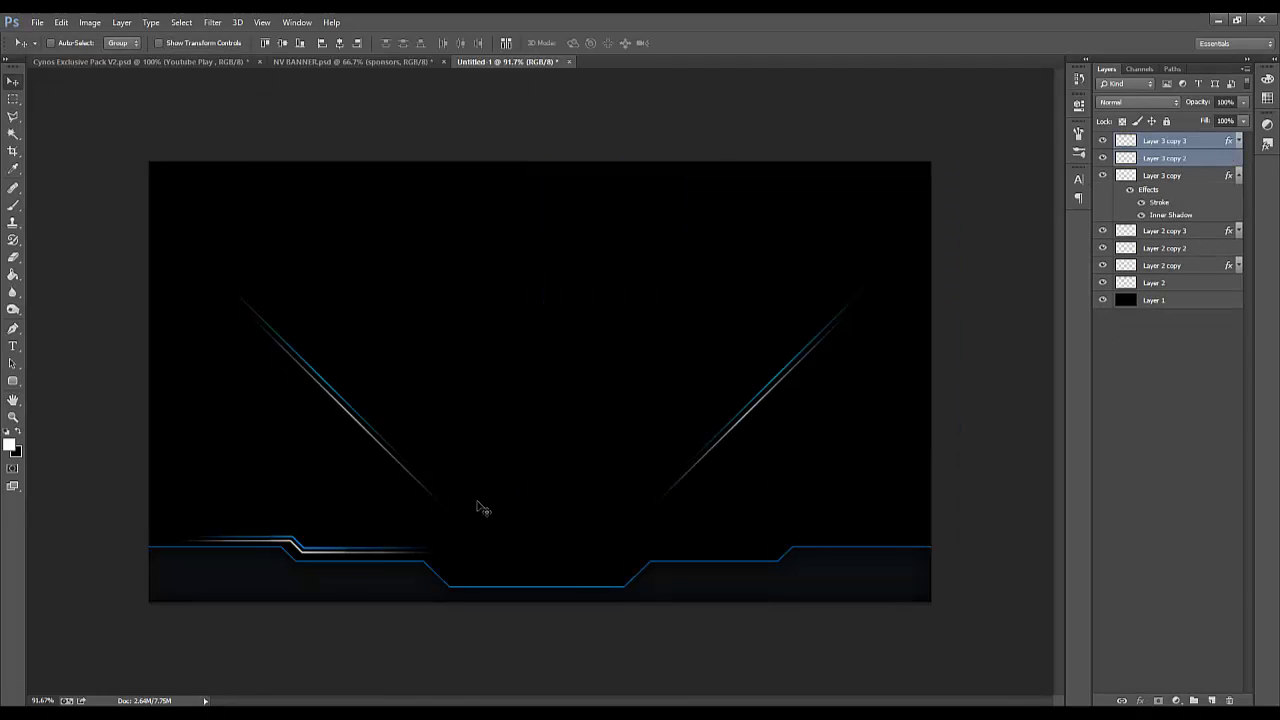
pyautogui.hotkey('ctrl', 'j')
pyautogui.moveTo(345, 640); pyautogui.dragTo(533, 568)
pyautogui.click(61, 22)
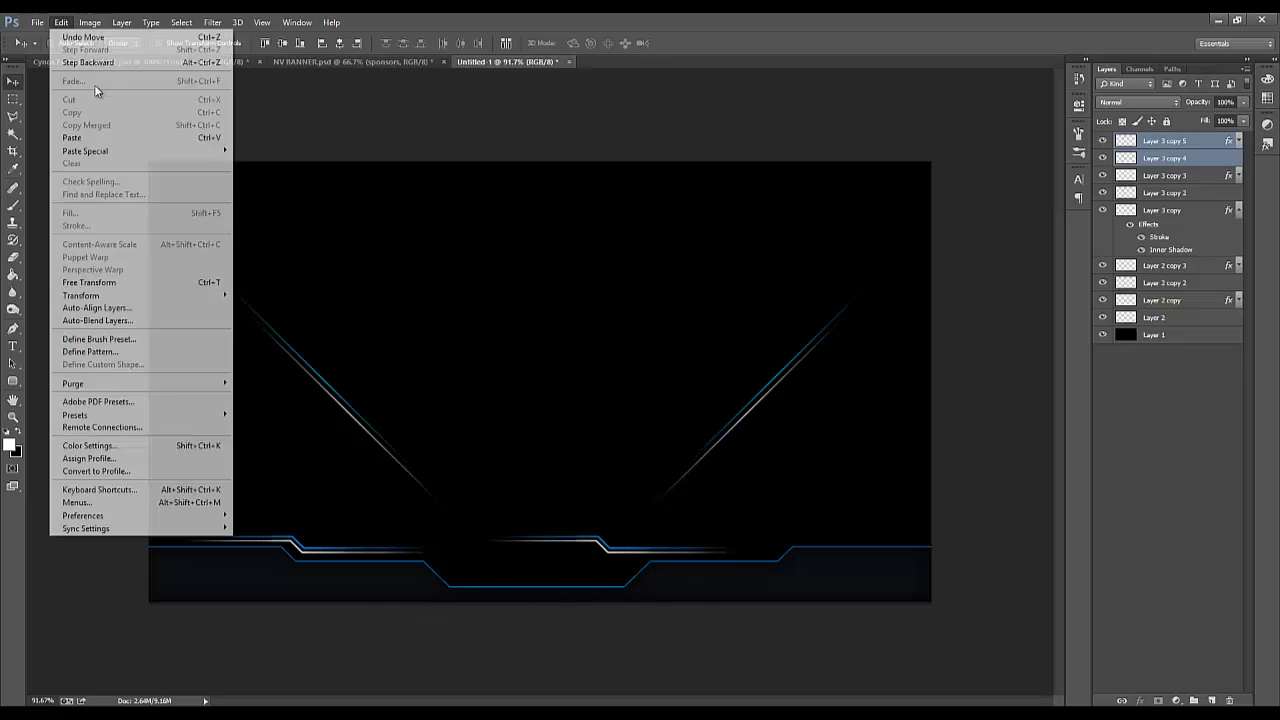
pyautogui.moveTo(186, 296)
pyautogui.click(300, 440)
pyautogui.moveTo(606, 654); pyautogui.dragTo(756, 624)
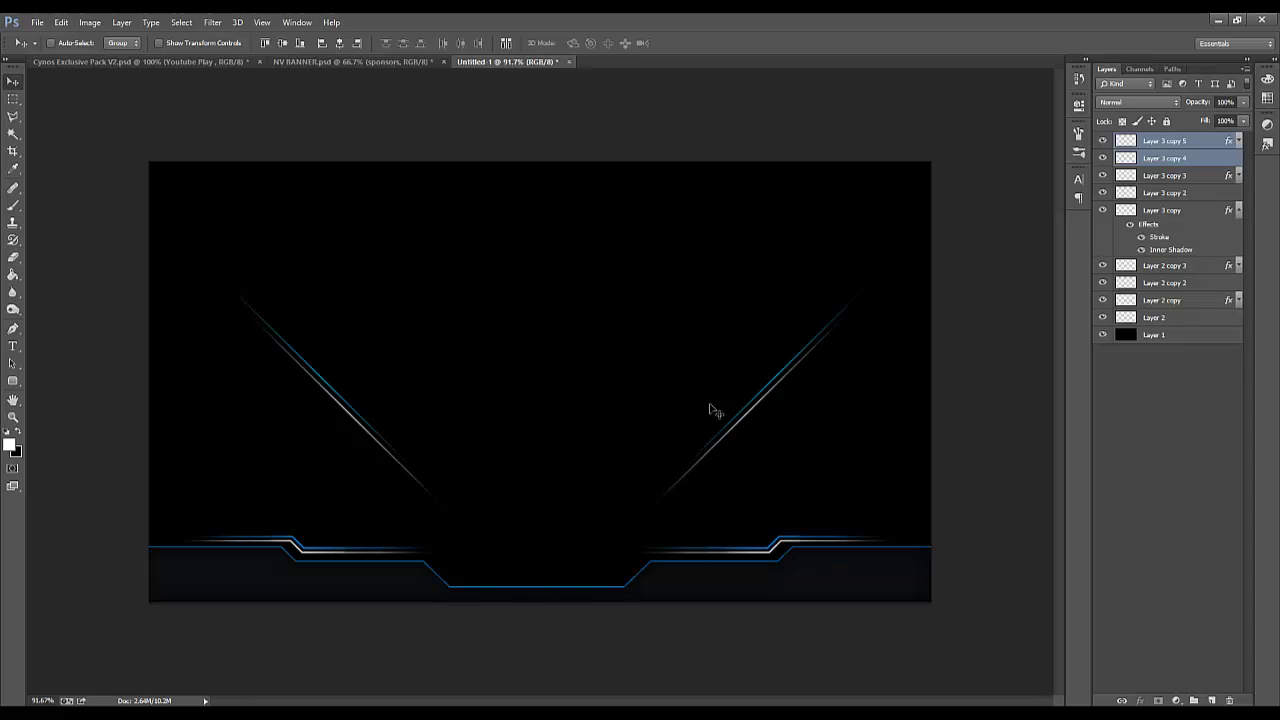
# Place Embedded the cyno-logos file from Pictures > CyNOstuff > personal logos
pyautogui.click(37, 22)
pyautogui.click(100, 252)
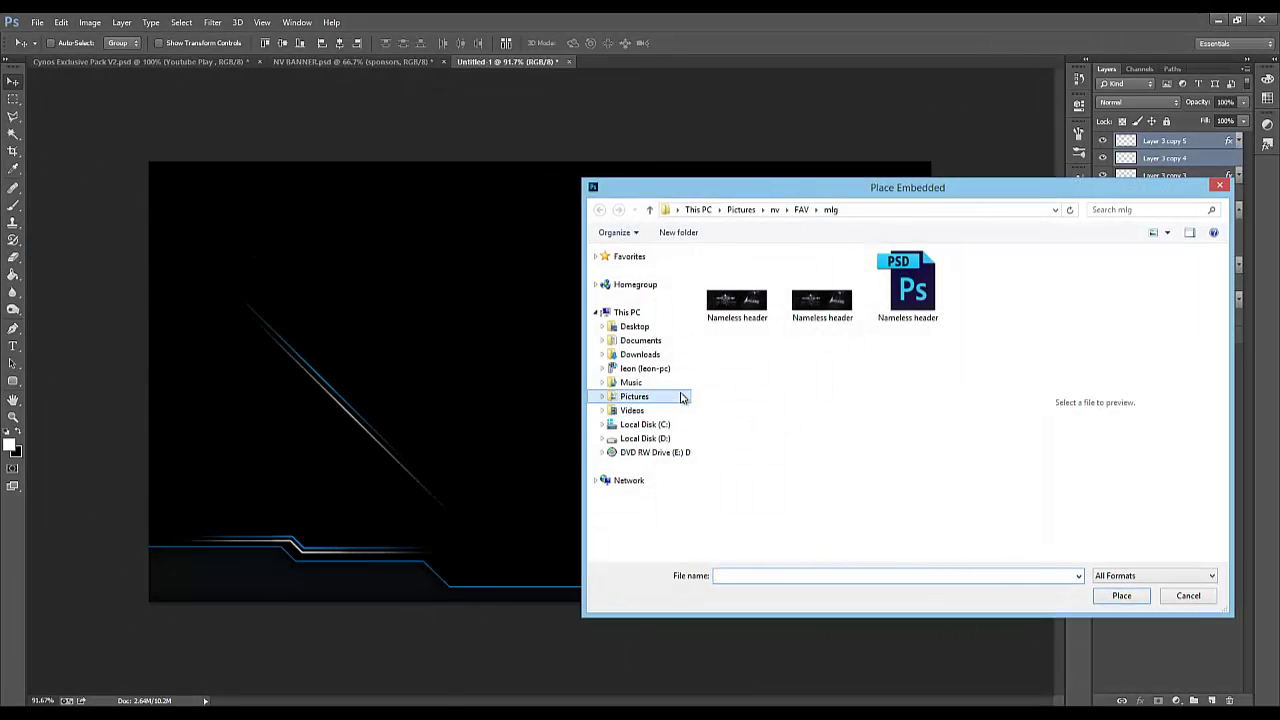
pyautogui.click(634, 396)
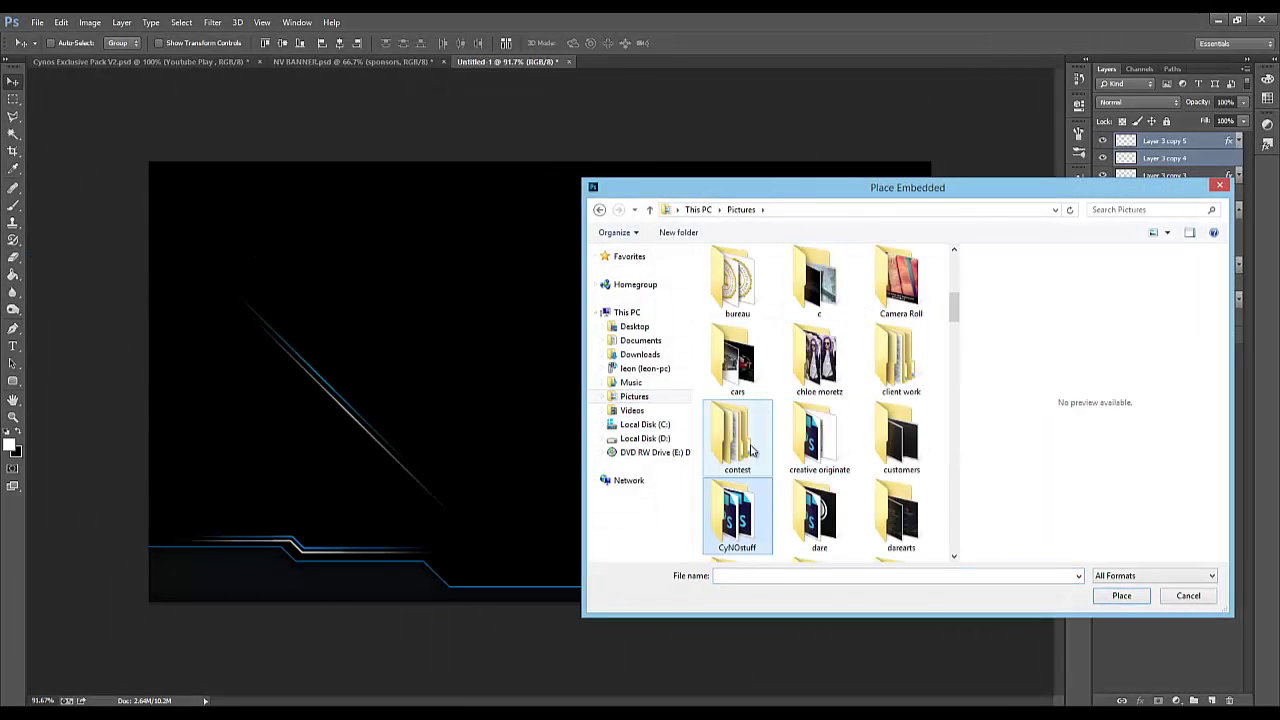
pyautogui.doubleClick(737, 515)
pyautogui.scroll(-3, 800, 460)
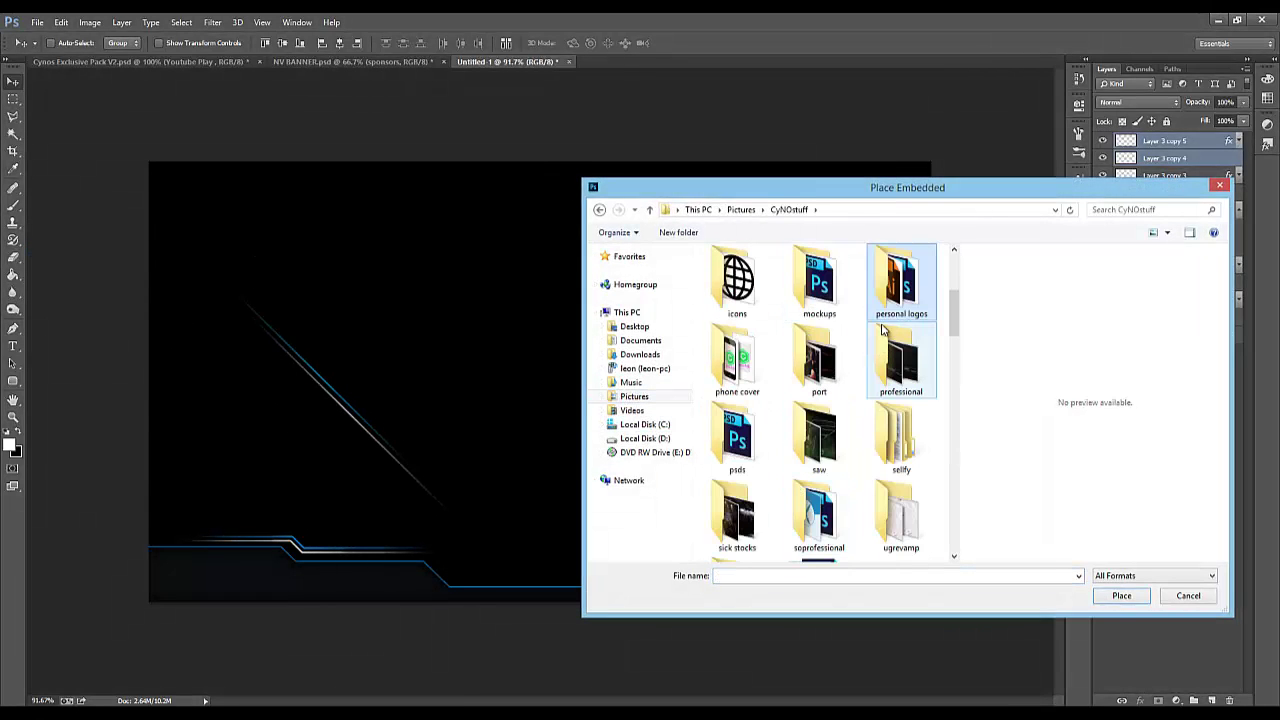
pyautogui.doubleClick(901, 282)
pyautogui.doubleClick(905, 528)
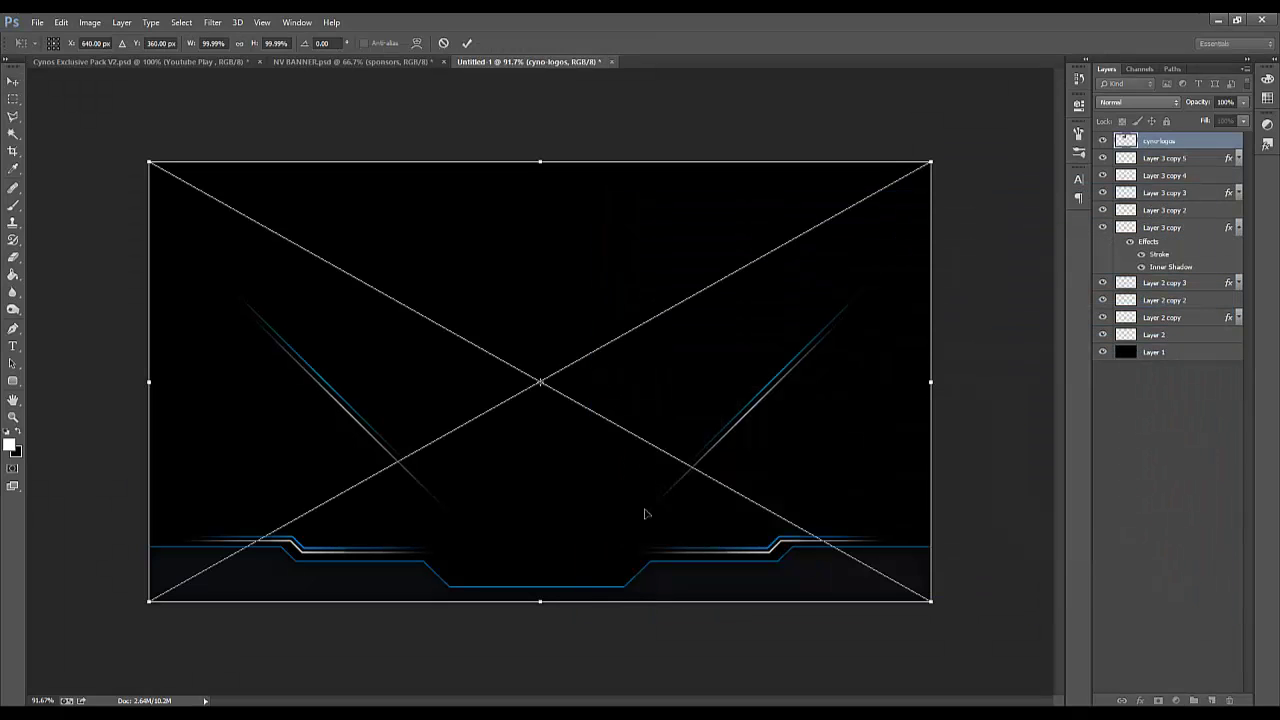
pyautogui.click(466, 43)
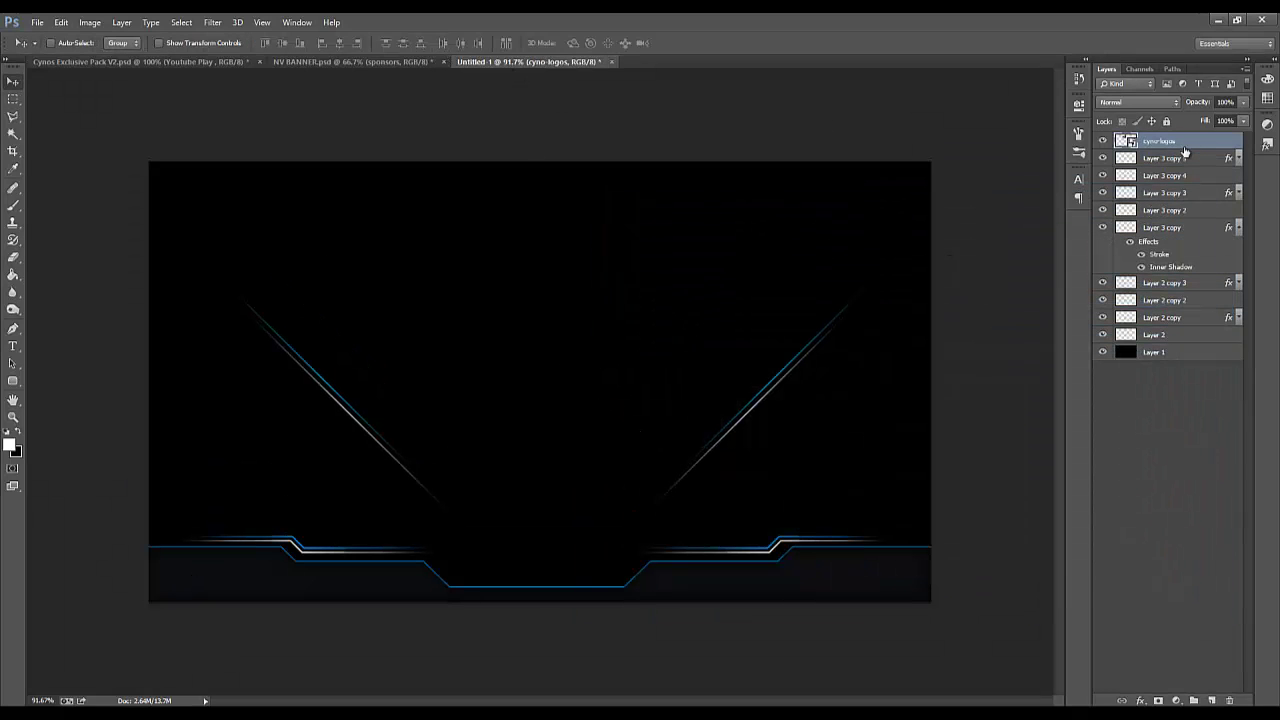
# Give the cyno-logos layer a white Color Overlay
pyautogui.doubleClick(1186, 141)
pyautogui.click(584, 326)
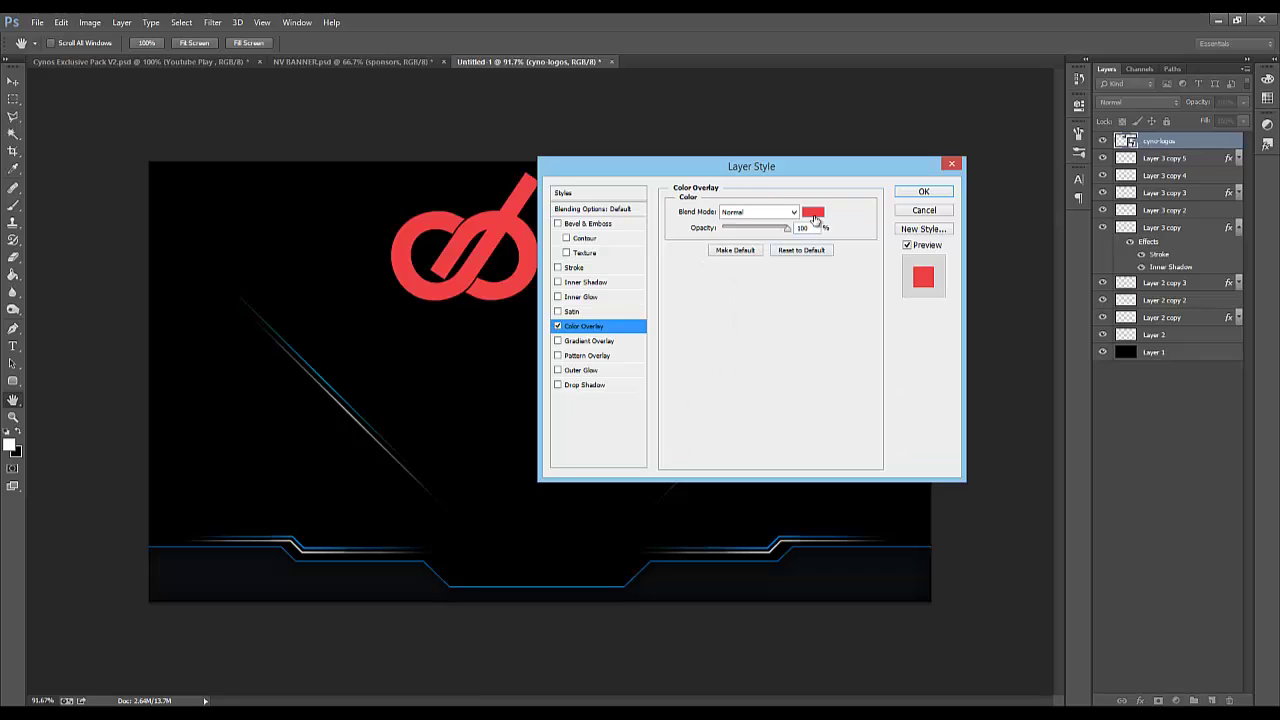
pyautogui.click(813, 212)
pyautogui.click(42, 490)
pyautogui.click(360, 480)
pyautogui.click(924, 192)
# Centre the logo on the banner and collapse the layers' effects lists
pyautogui.moveTo(546, 361); pyautogui.dragTo(626, 491)
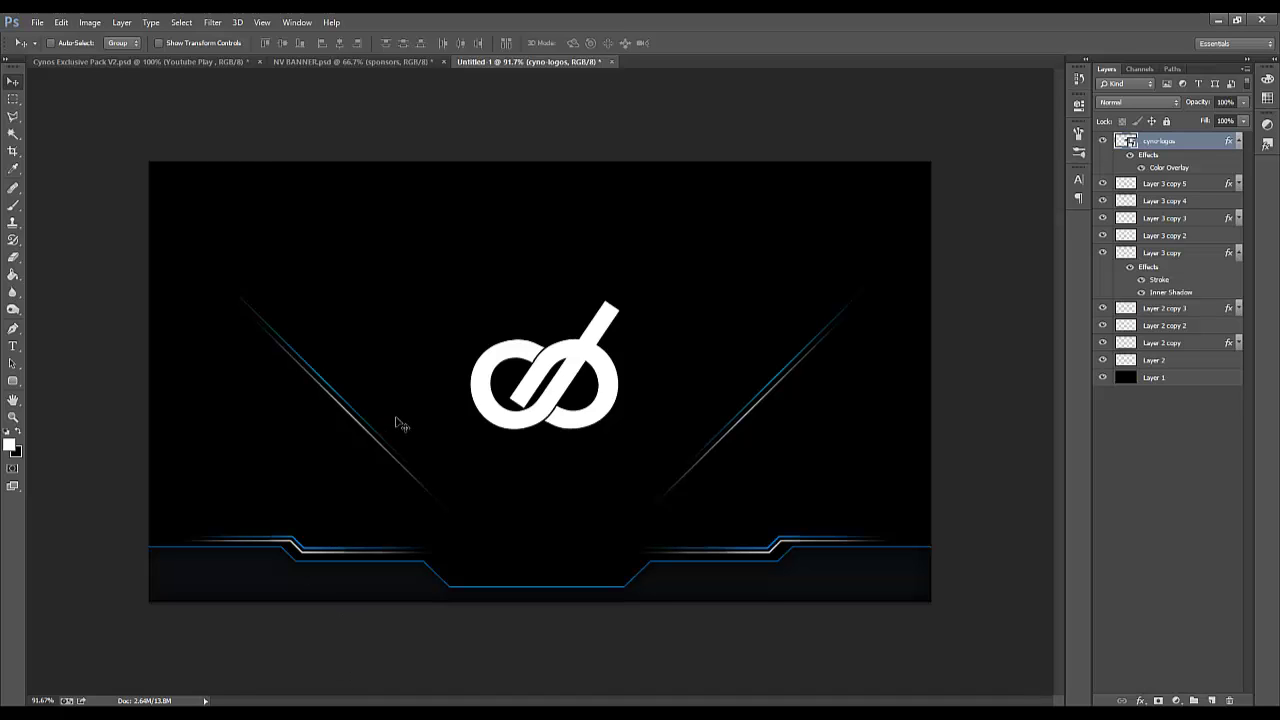
pyautogui.click(1239, 142)
pyautogui.click(1240, 158)
pyautogui.click(1240, 160)
pyautogui.click(1239, 193)
pyautogui.click(1239, 193)
pyautogui.click(1239, 229)
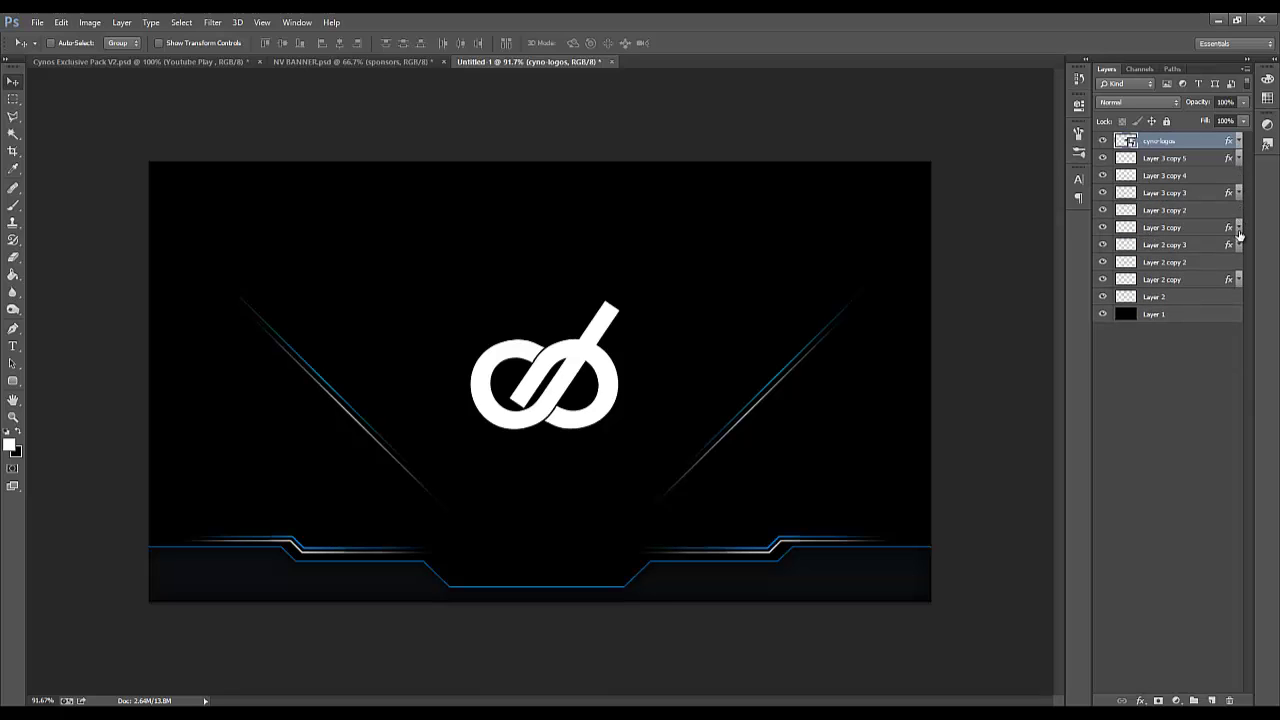